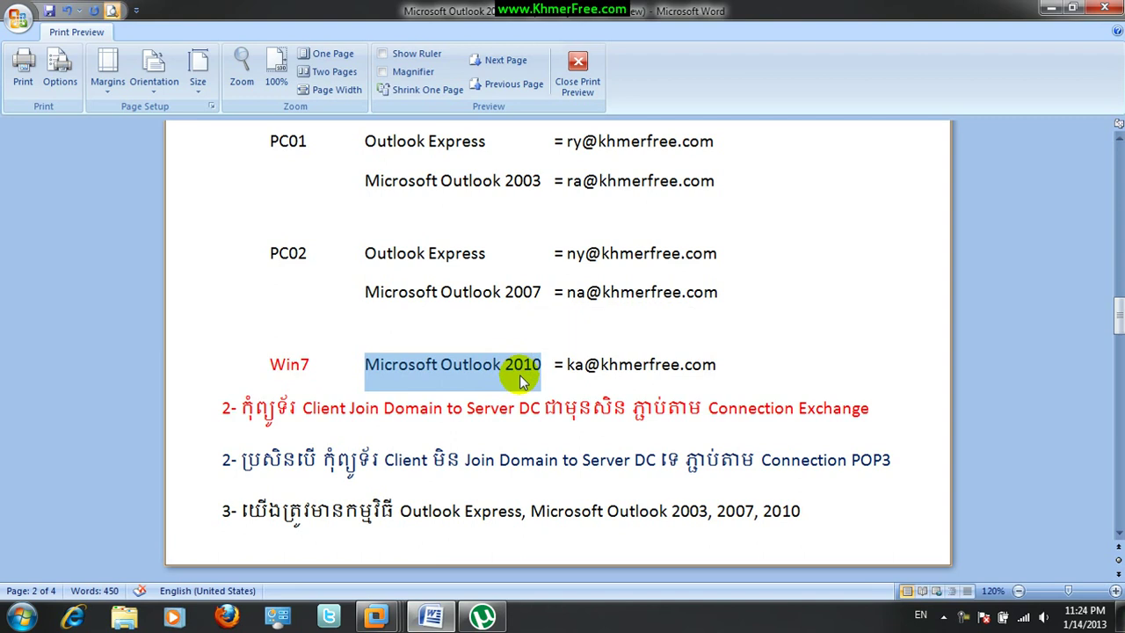
Highlight the client entries in Word: Outlook Express on PC01 and PC02, versions 2003 and 2007, Win7
double_click(569, 368)
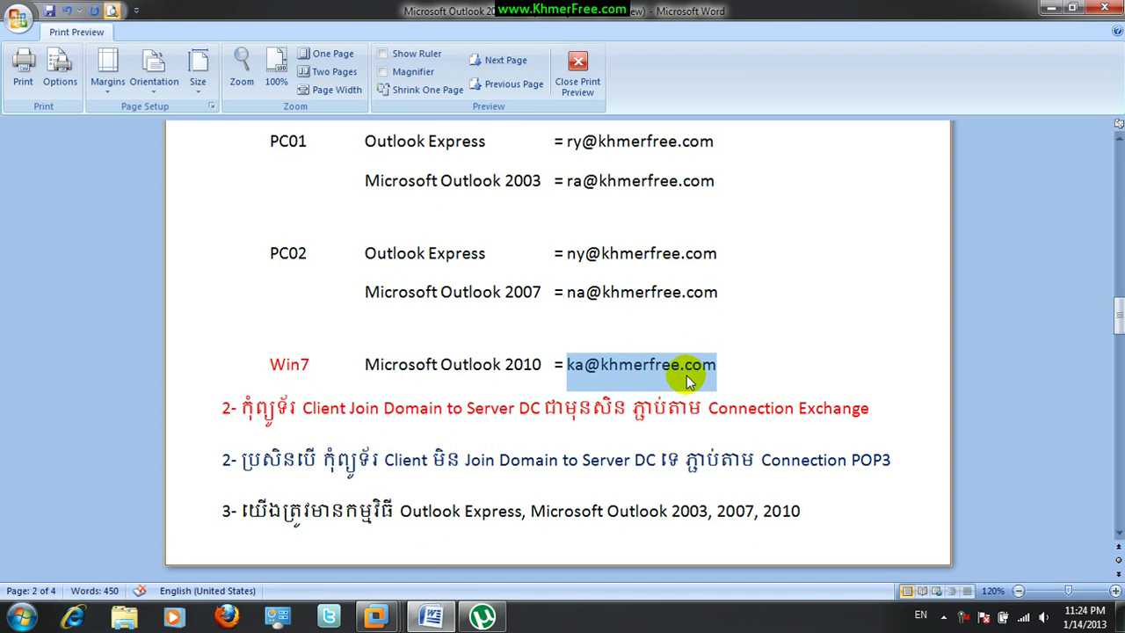
left_click(290, 142)
left_click(290, 255)
left_click_drag(363, 142, 465, 145)
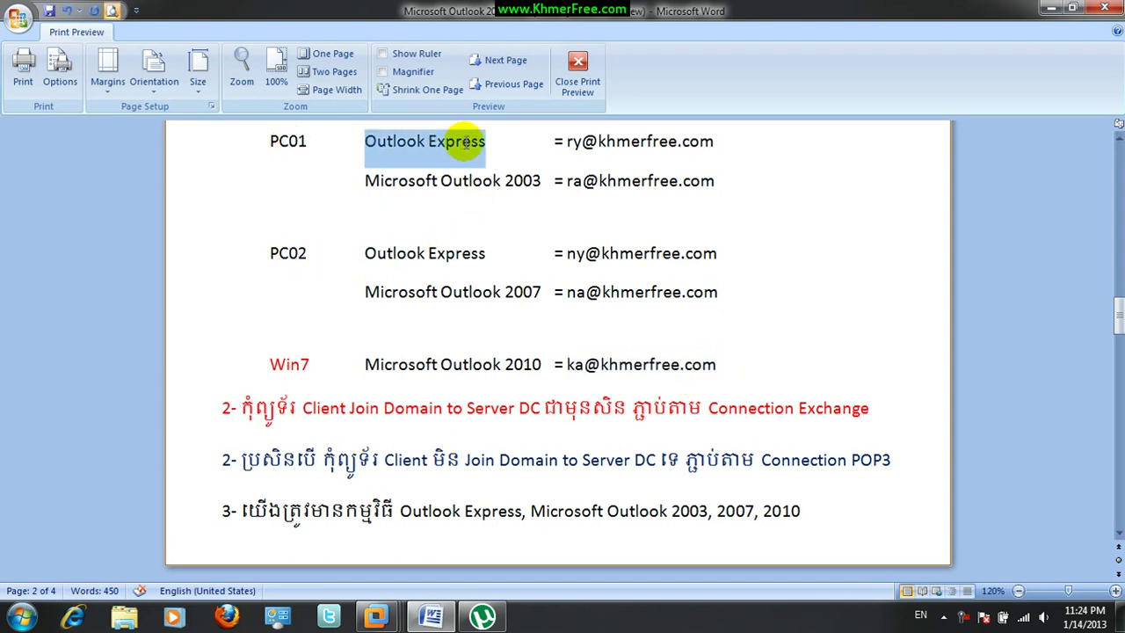
left_click_drag(516, 181, 530, 190)
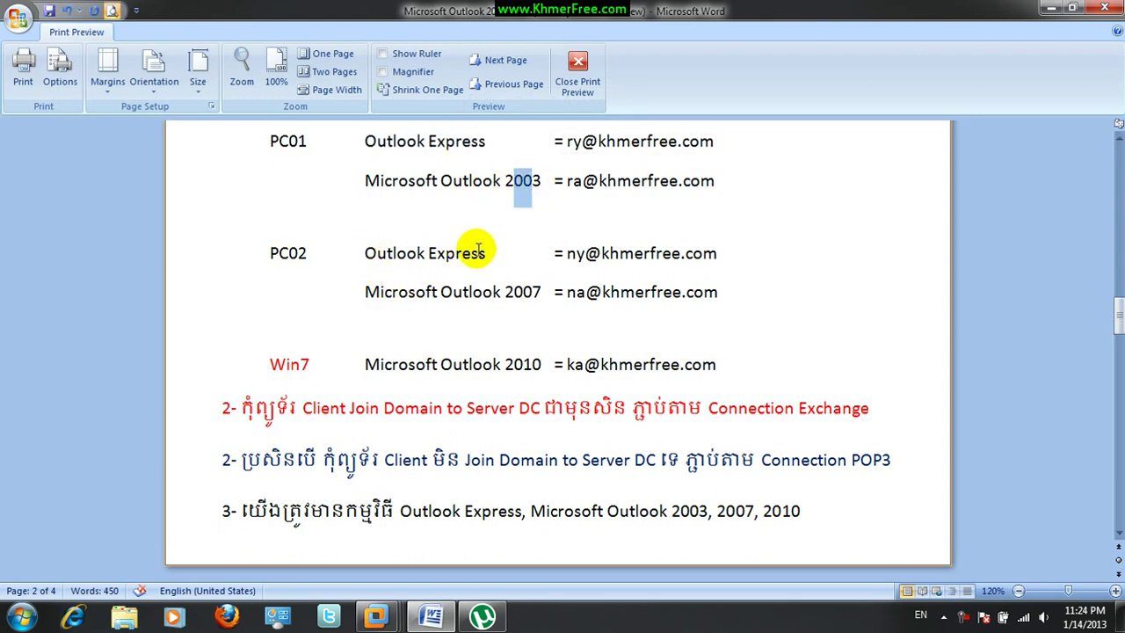
double_click(515, 294)
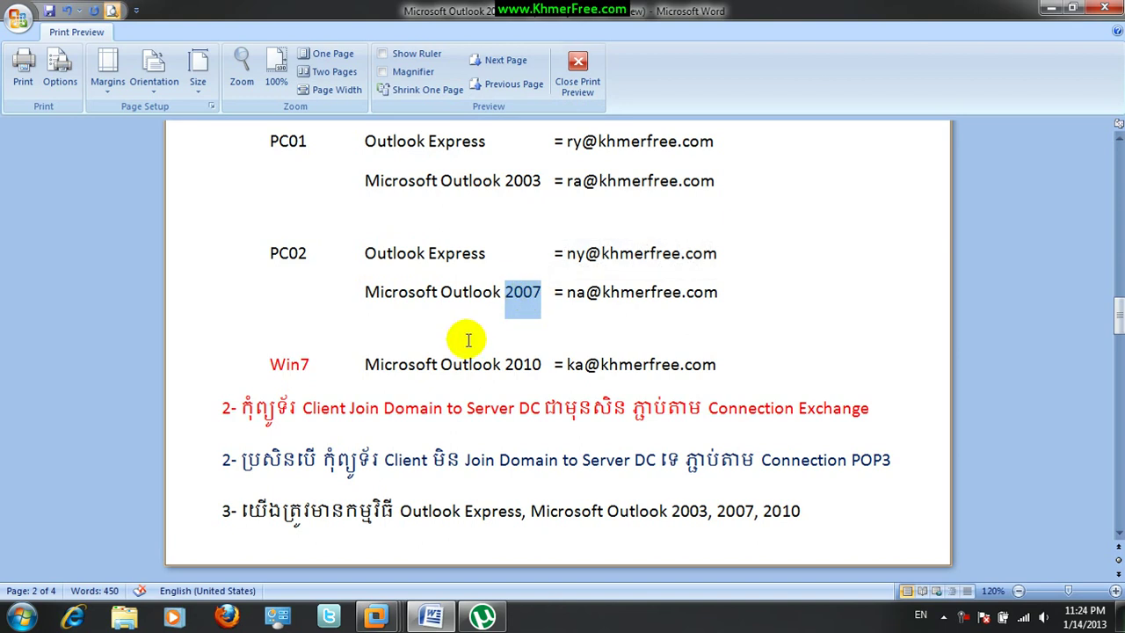
double_click(279, 363)
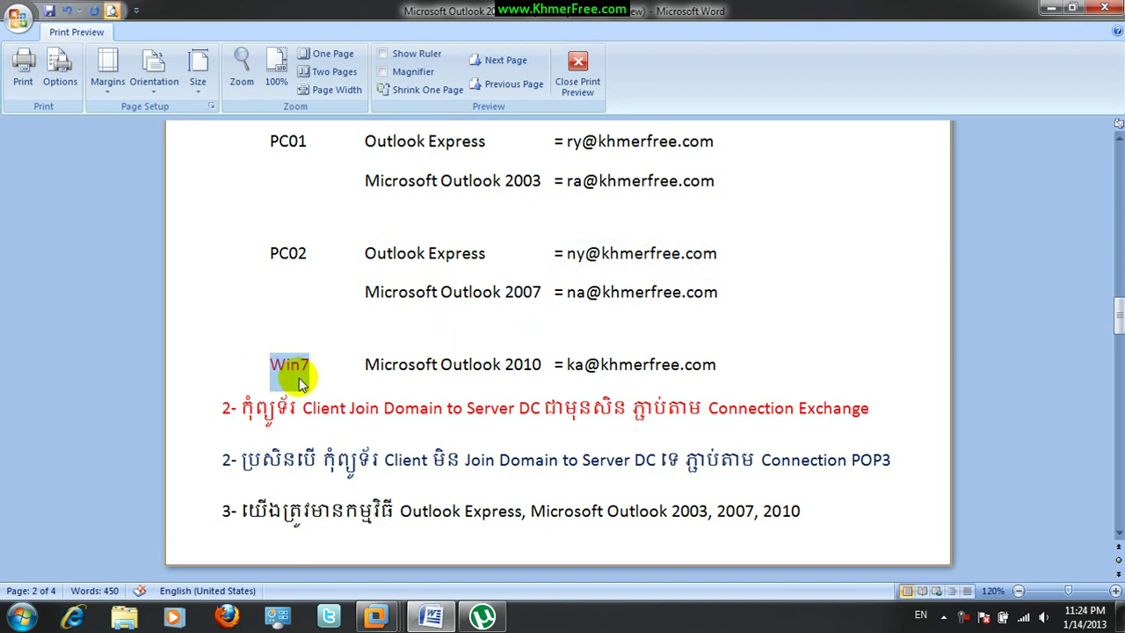
left_click_drag(365, 253, 490, 254)
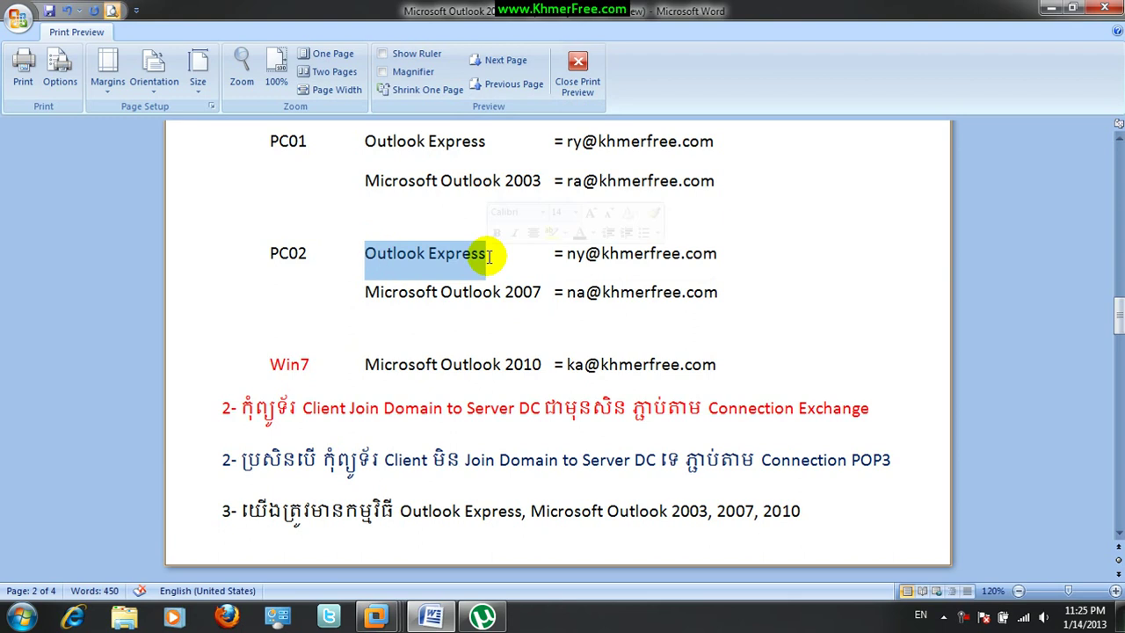
left_click(365, 364)
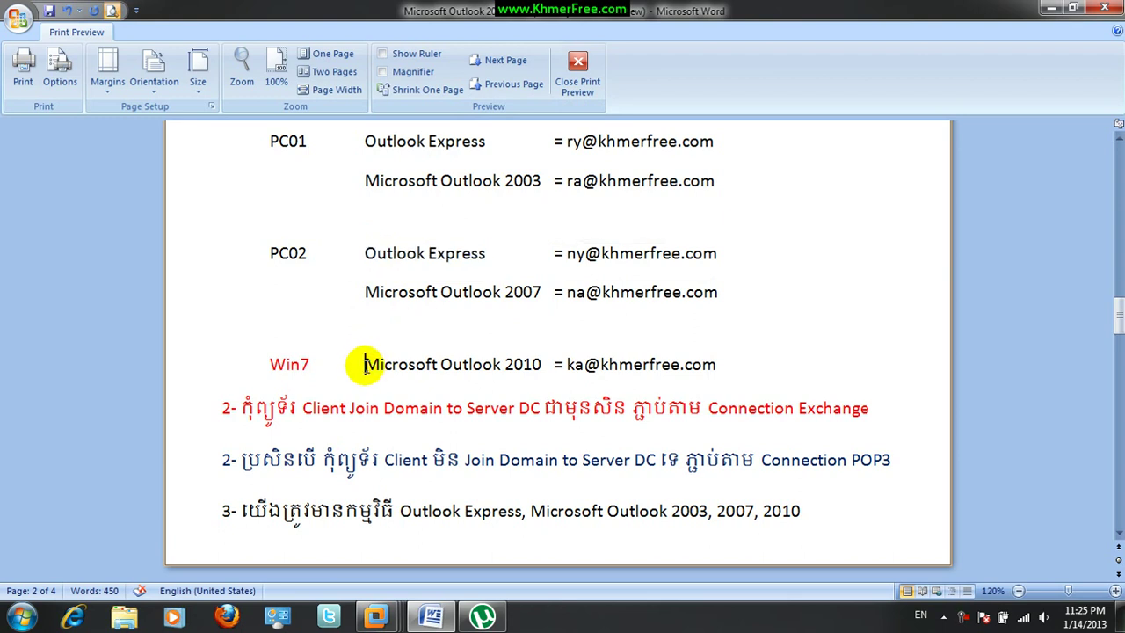
Highlight Outlook 2010 and the mail address on the Win7 line, then minimize Word
double_click(519, 365)
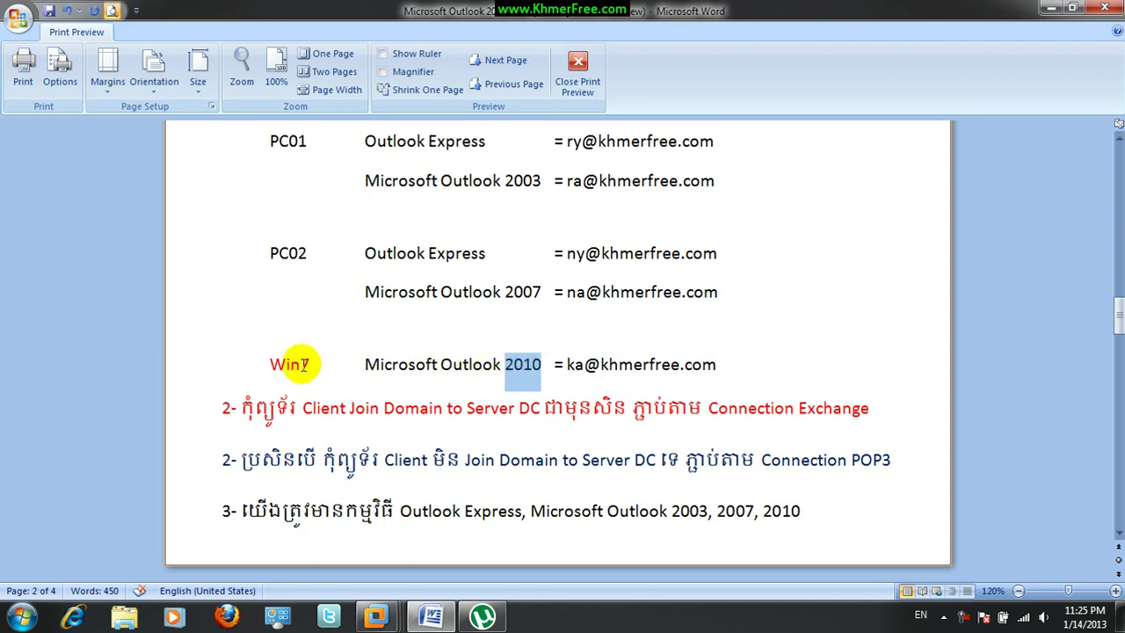
left_click(368, 365)
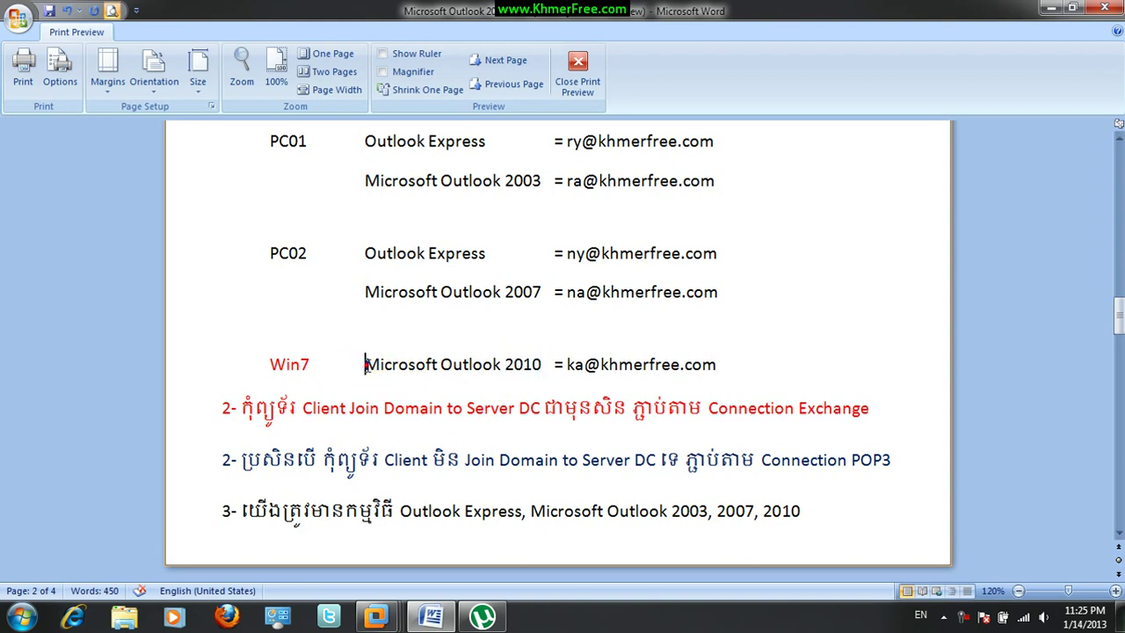
double_click(576, 365)
left_click(722, 364)
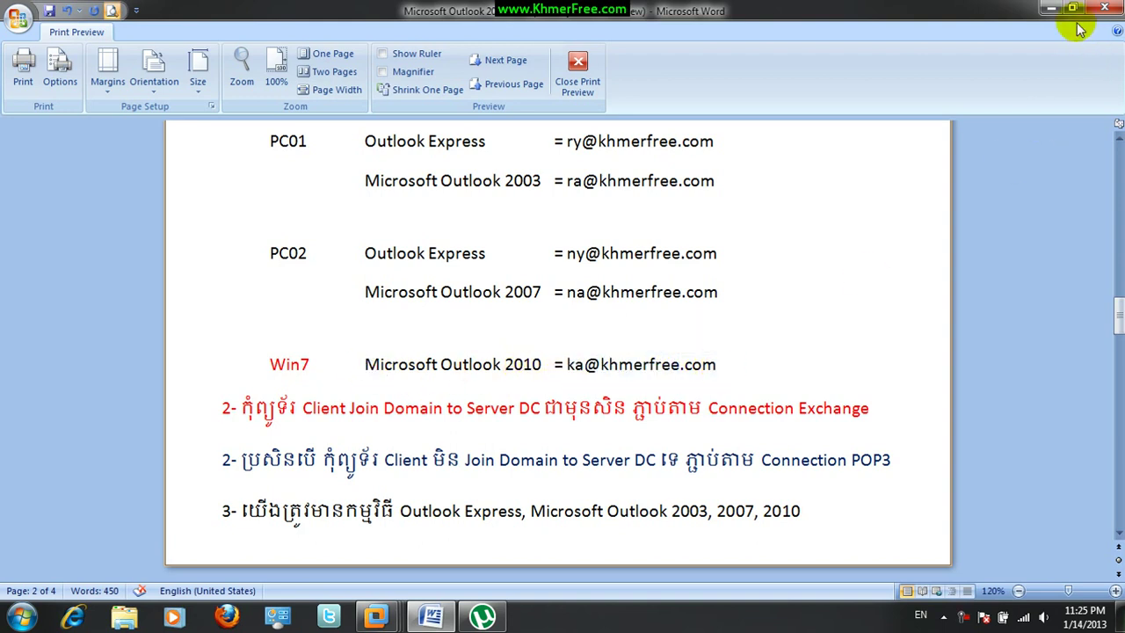
left_click(1049, 7)
On the 2k8(Mail+Web) server machine, open MDaemon's Account Manager
left_click(376, 615)
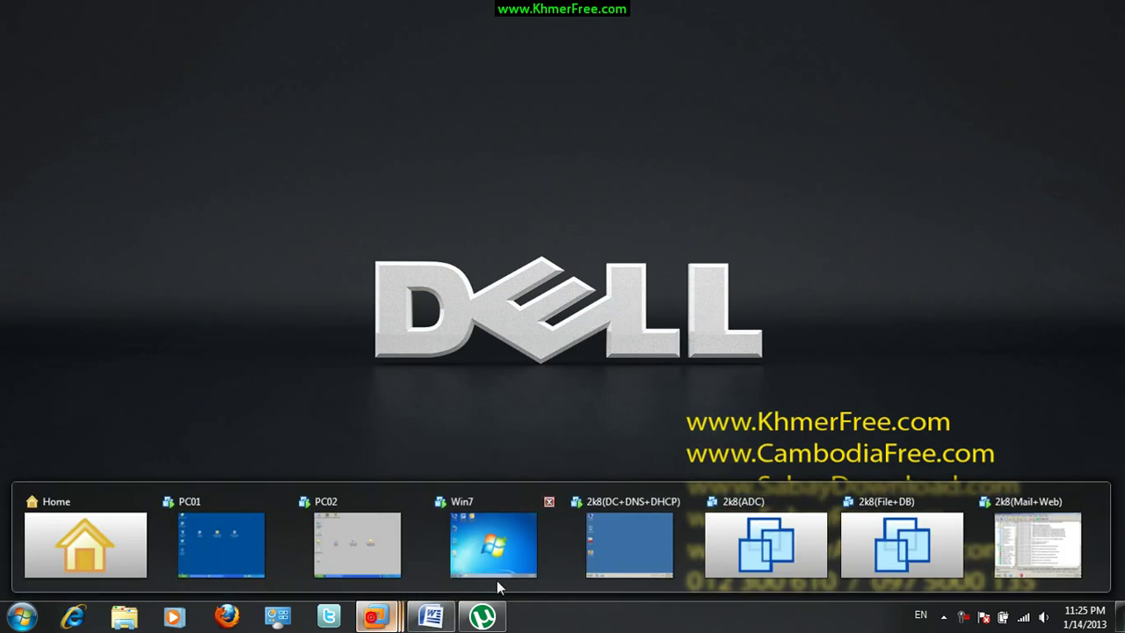
left_click(658, 475)
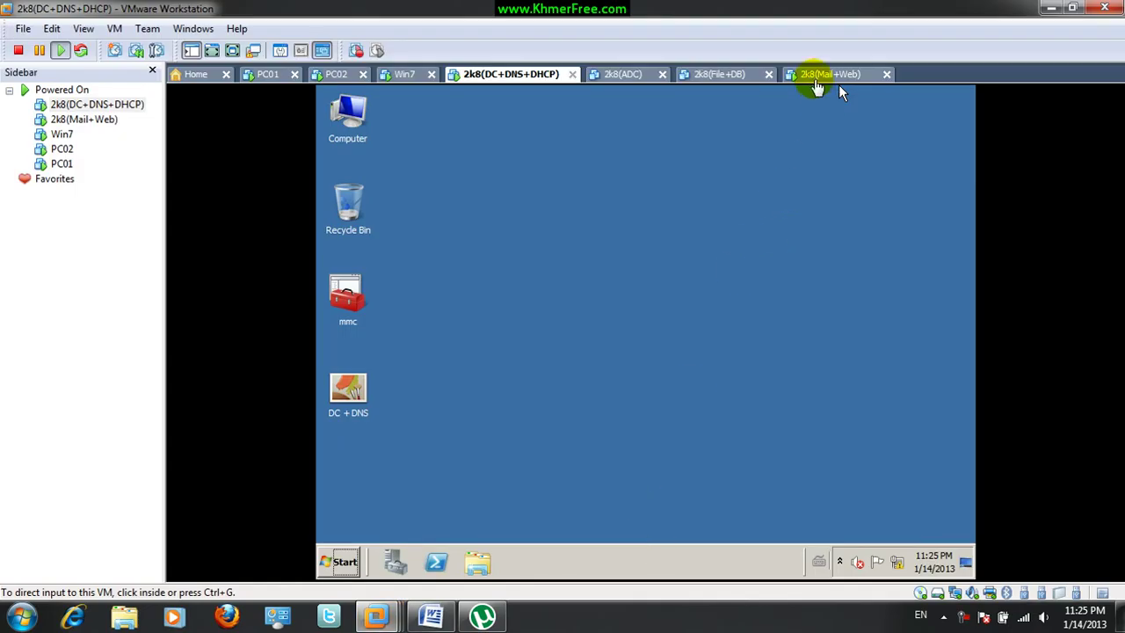
left_click(807, 77)
left_click(462, 107)
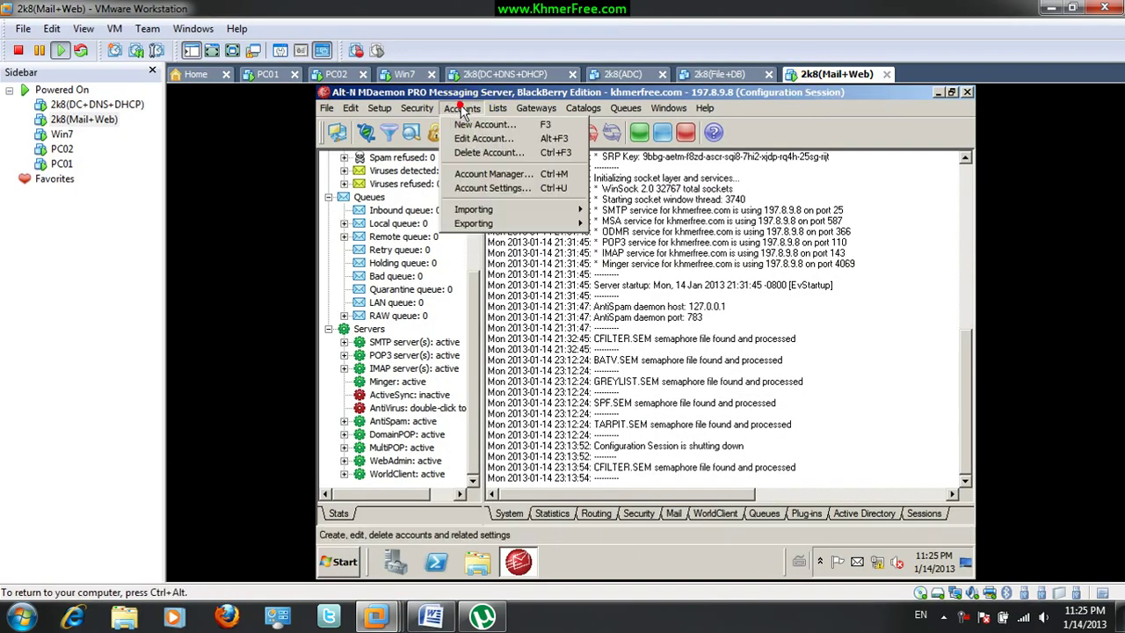
left_click(494, 174)
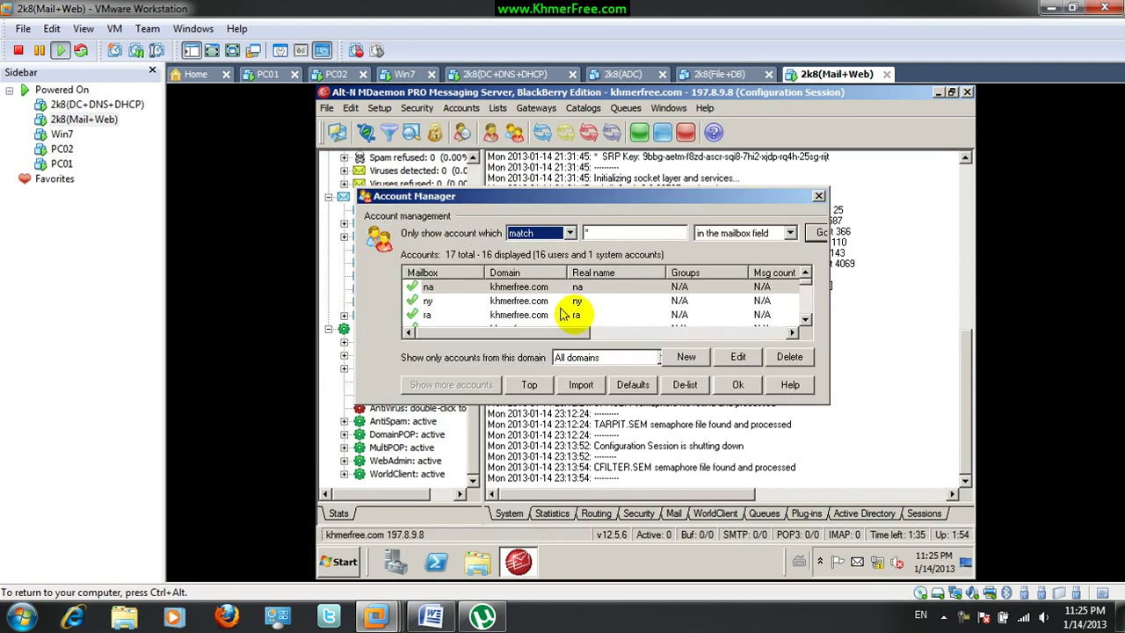
Create a new khmerfree.com mail account with a confirmed password, then switch to the Win7 machine
left_click(686, 358)
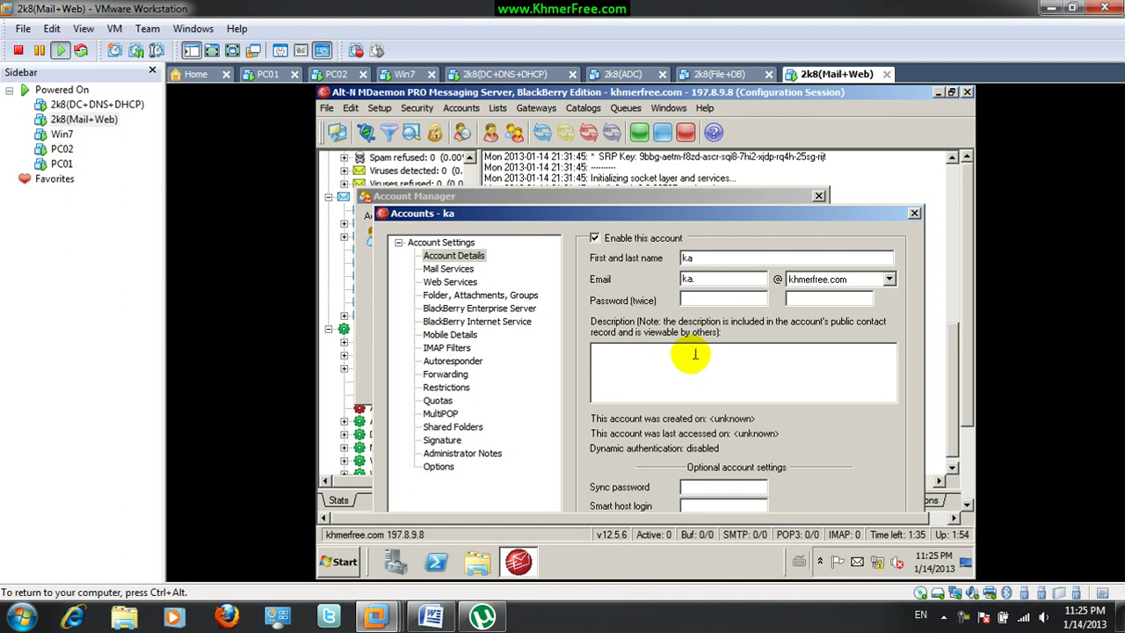
left_click(719, 300)
type("1234")
left_click(803, 298)
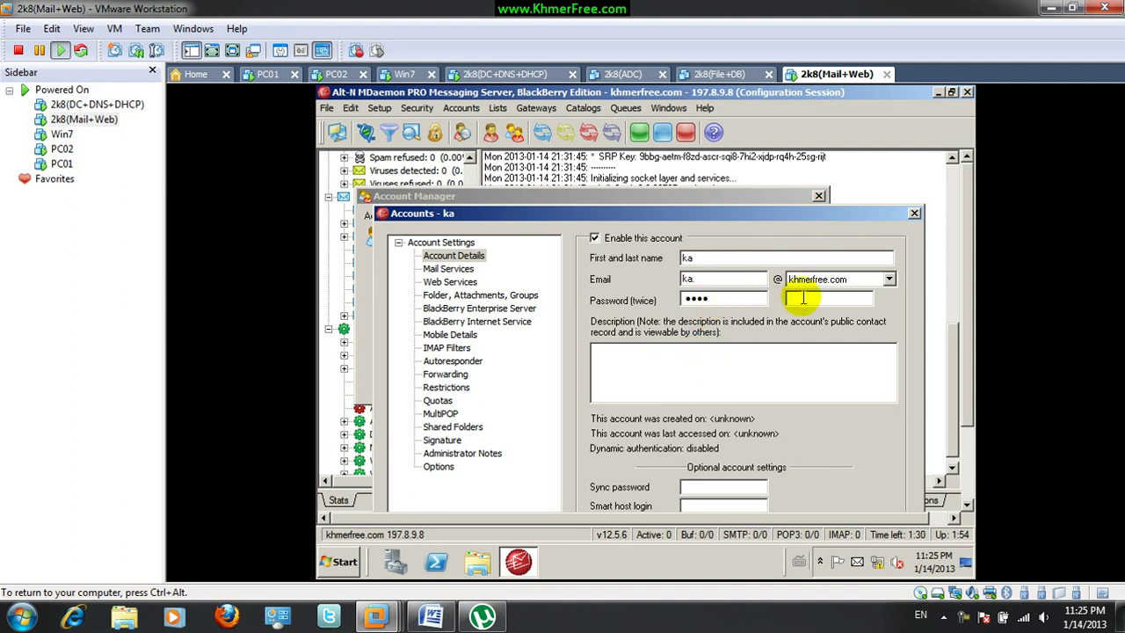
type("1234")
key("Return")
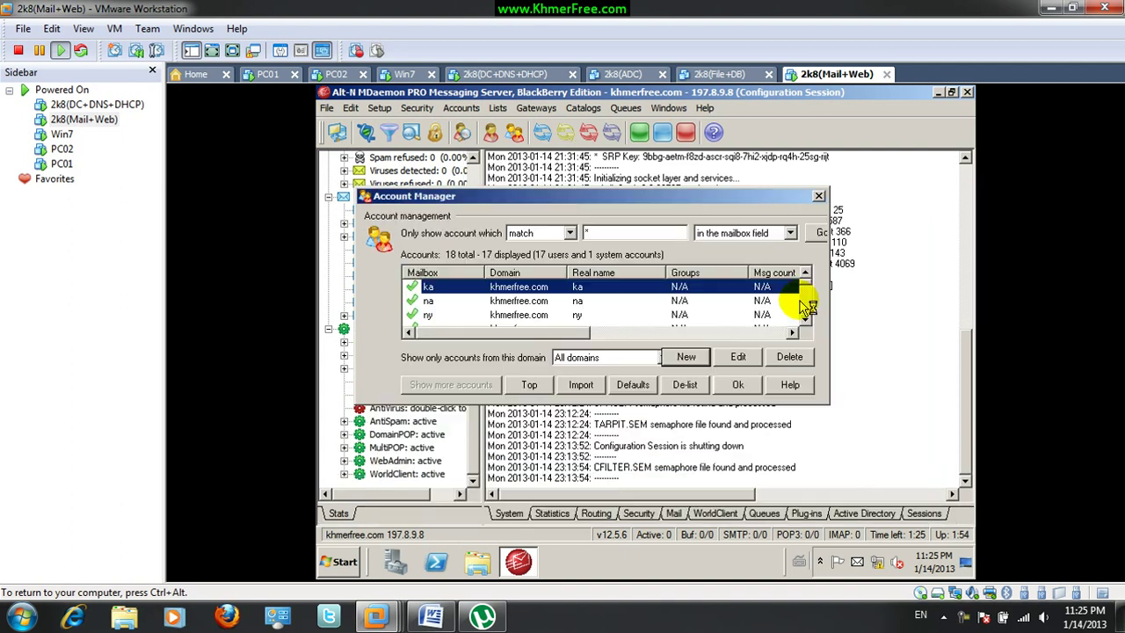
left_click(818, 195)
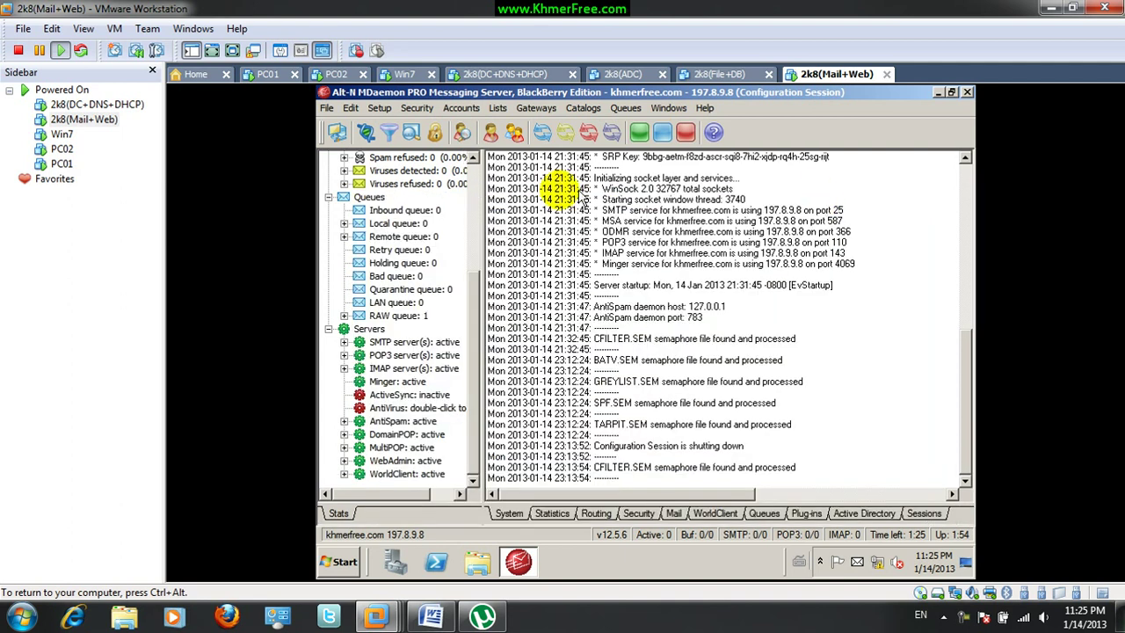
left_click(401, 74)
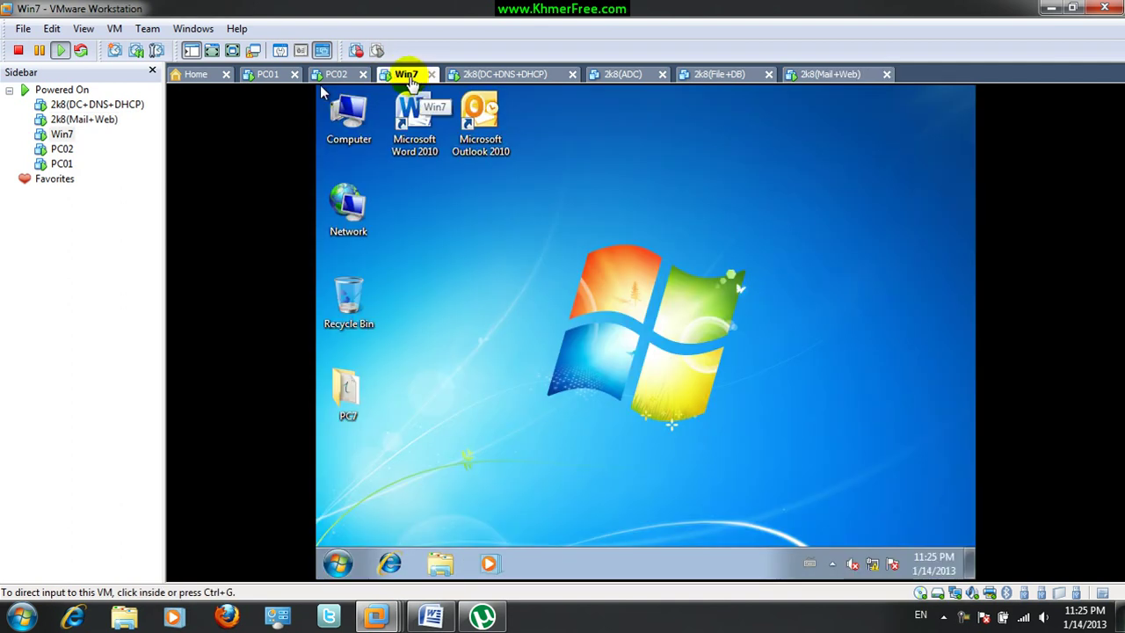
Open Command Prompt on Win7 and ping 197.8.9.8 until replies appear, then close it
left_click(501, 290)
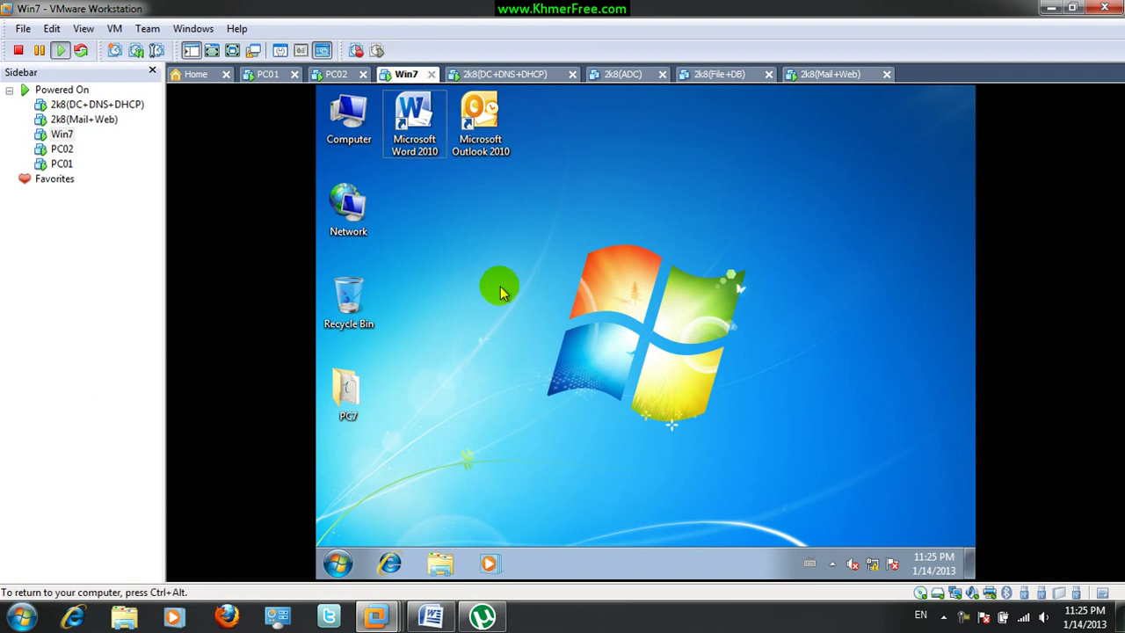
key("super+r")
type("cmd")
key("Return")
type("ping 197")
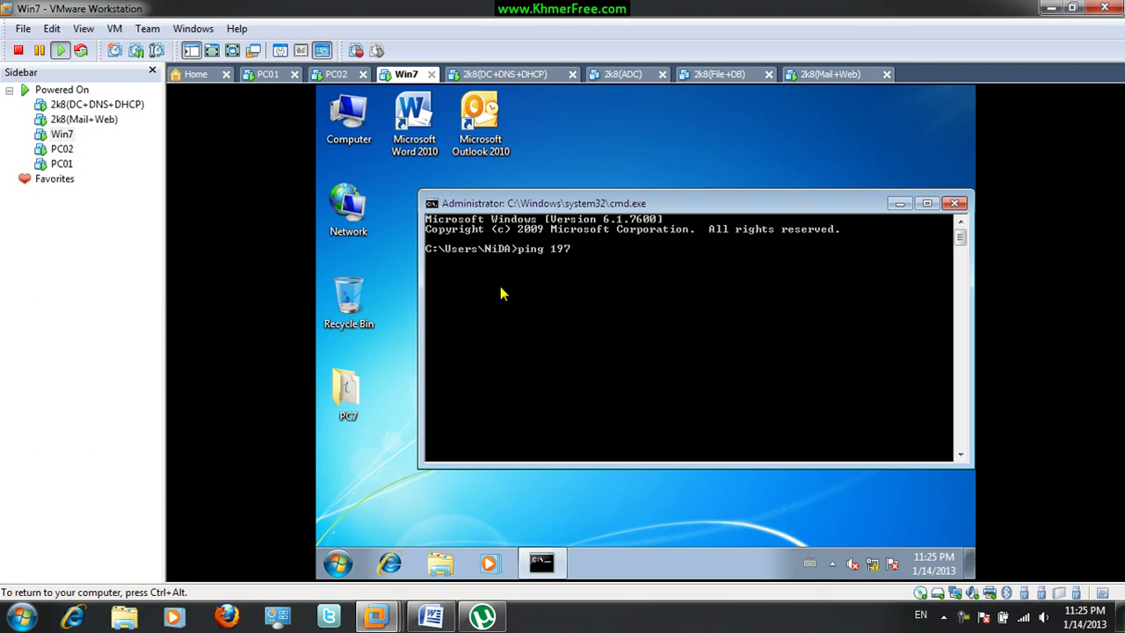
key("Return")
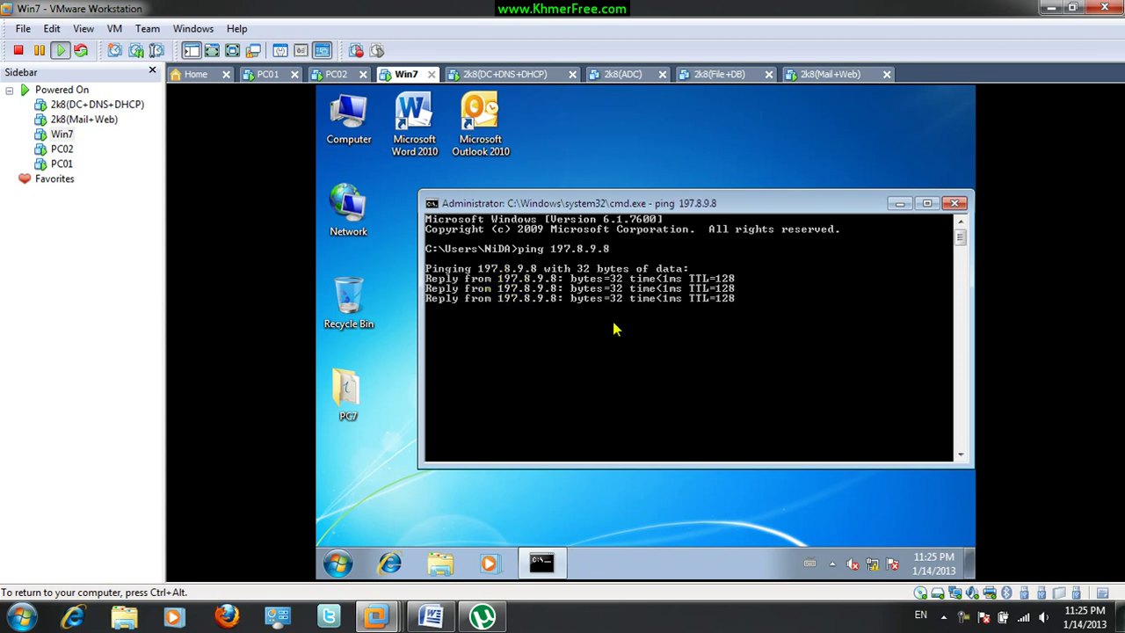
left_click(954, 203)
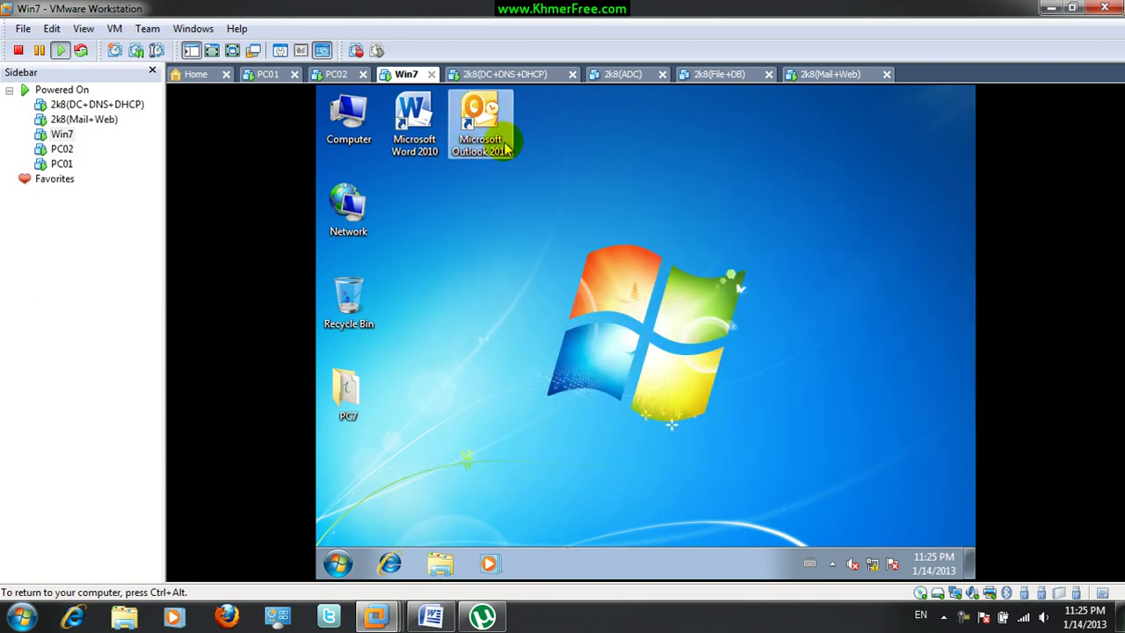
Launch Outlook 2010, finish its startup wizard with no e-mail support, and choose Don't make changes for updates
double_click(488, 121)
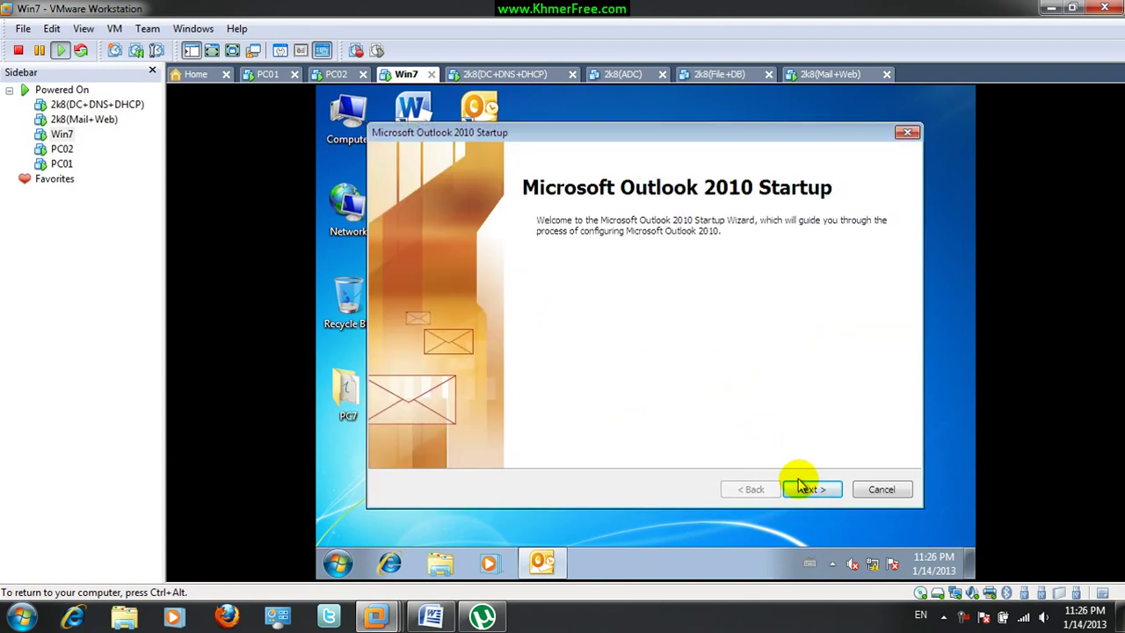
left_click(804, 489)
left_click(416, 314)
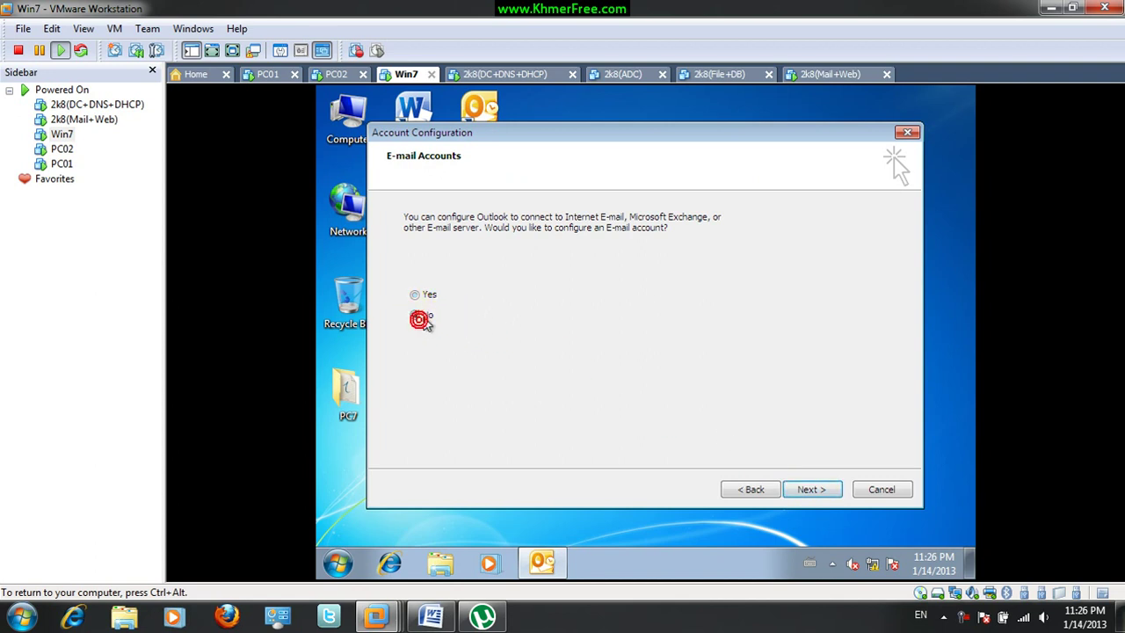
left_click(421, 295)
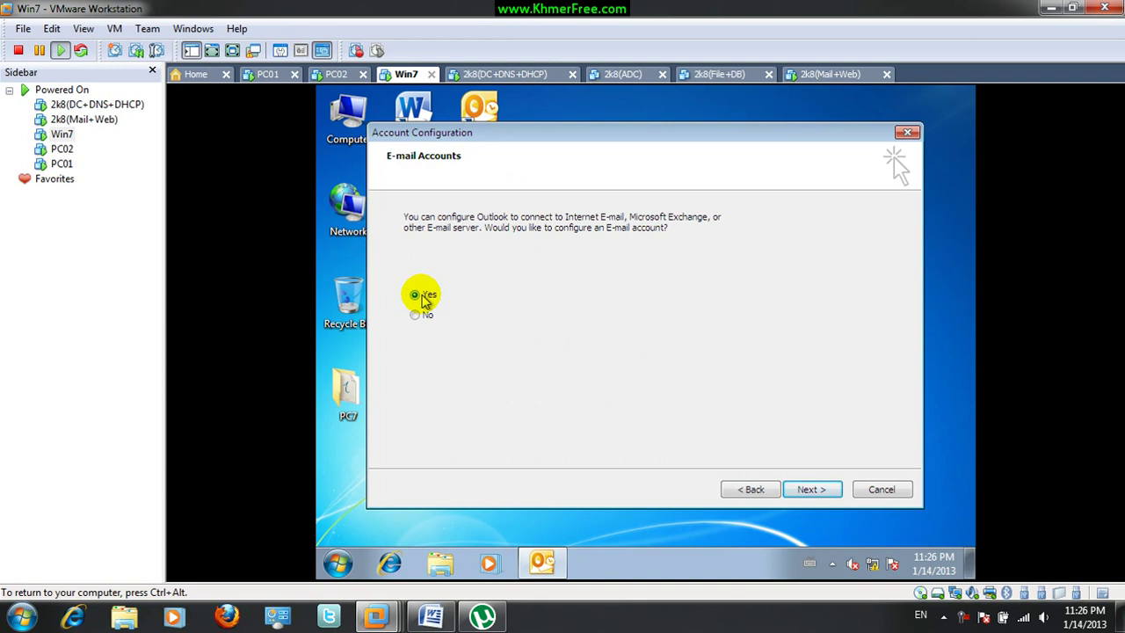
left_click(414, 314)
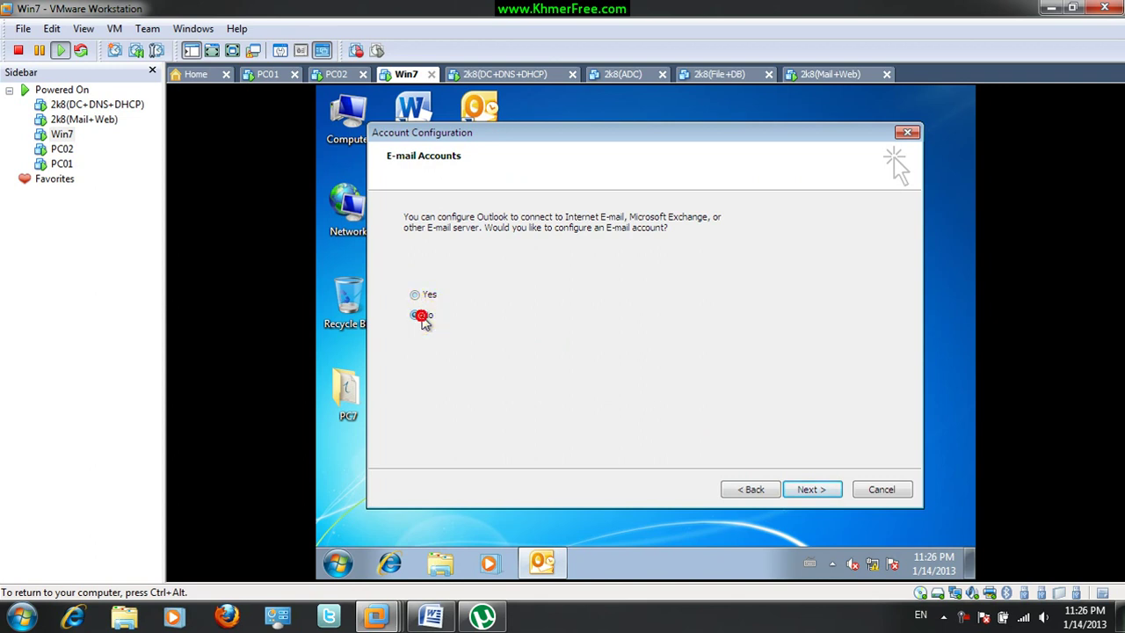
left_click(809, 489)
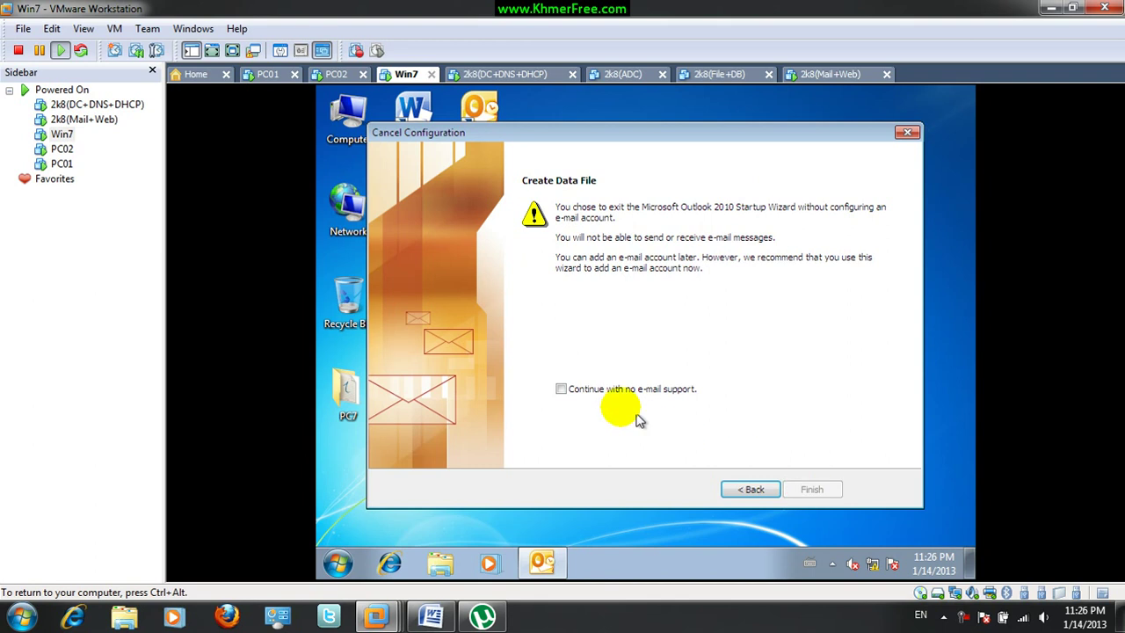
left_click(601, 389)
left_click(813, 488)
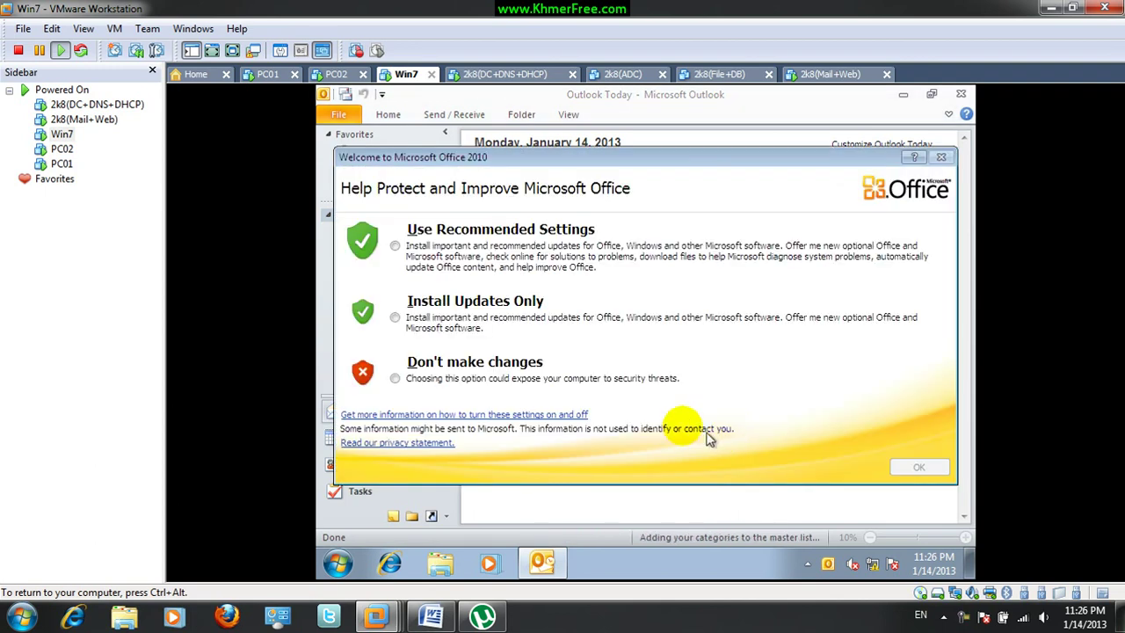
left_click(397, 379)
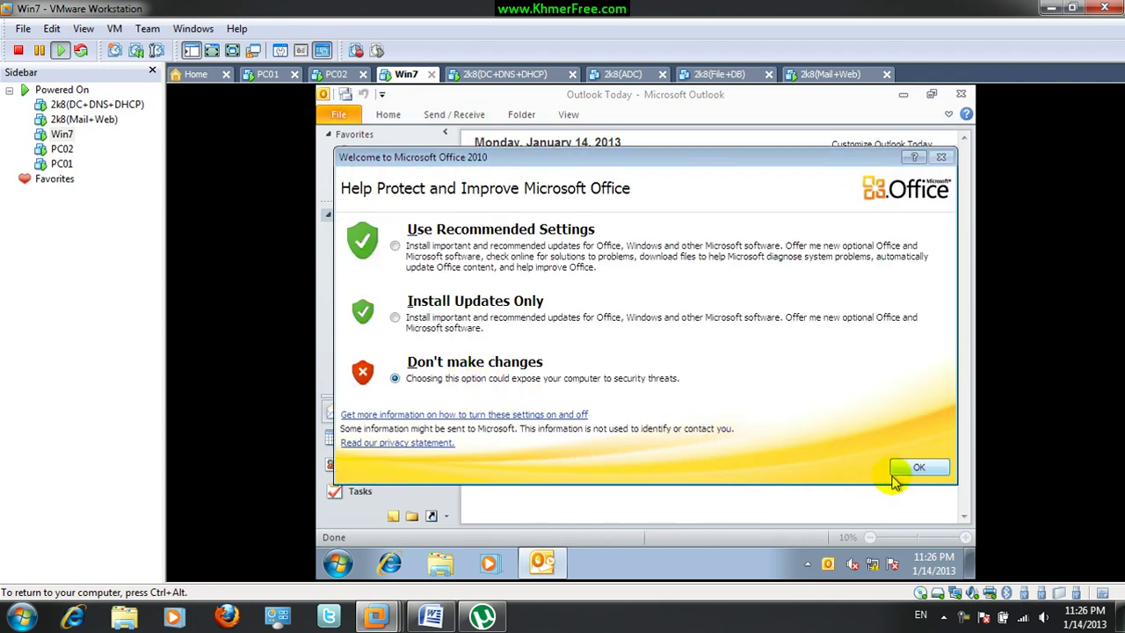
left_click(907, 470)
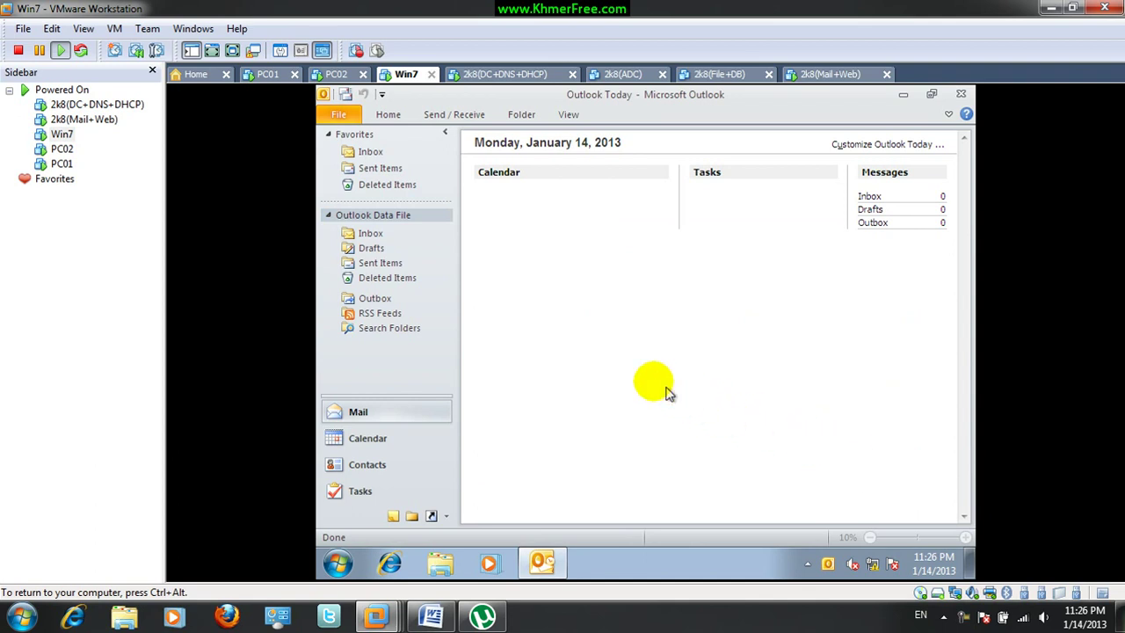
Check the empty Inbox, close and reopen Outlook 2010, and show the File > Info page
left_click(368, 234)
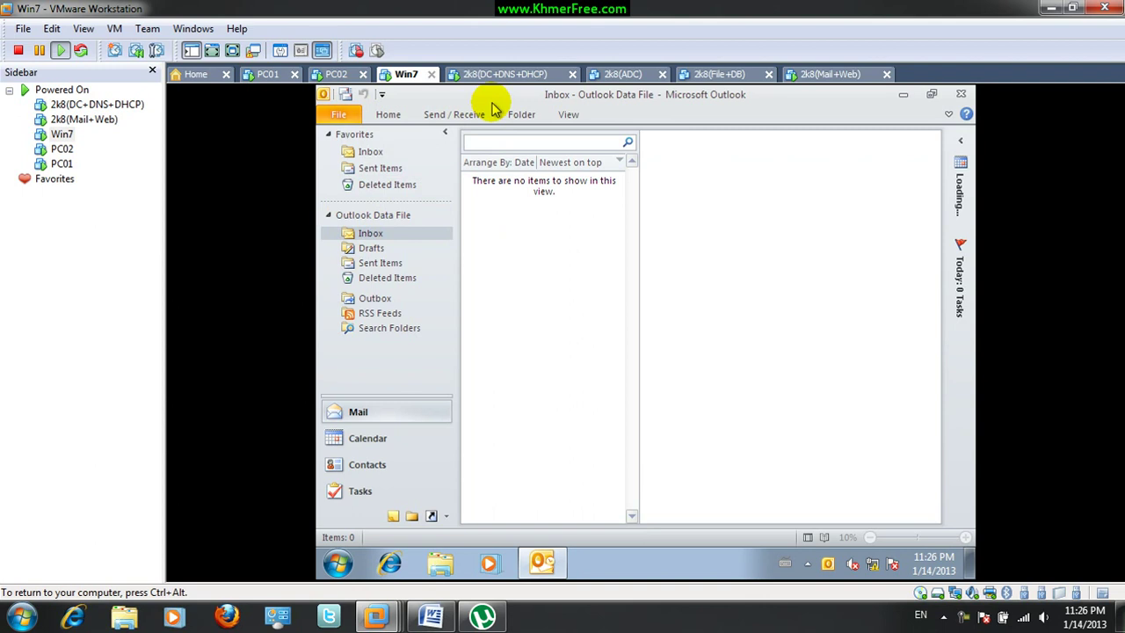
left_click(338, 116)
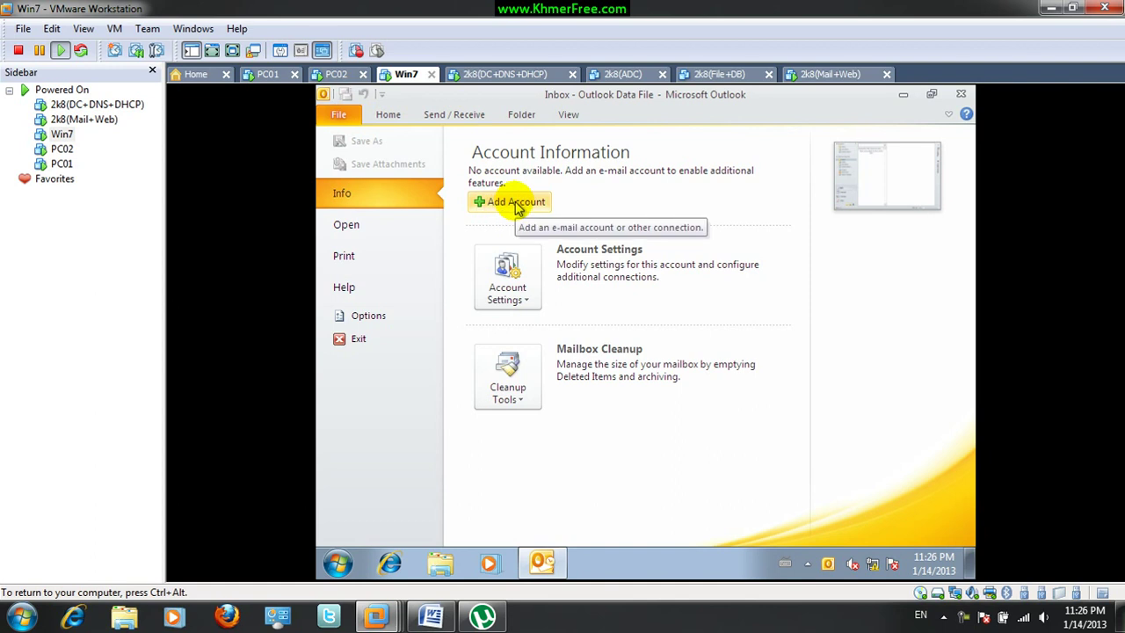
left_click(967, 95)
left_click(573, 161)
left_click(463, 119)
double_click(475, 118)
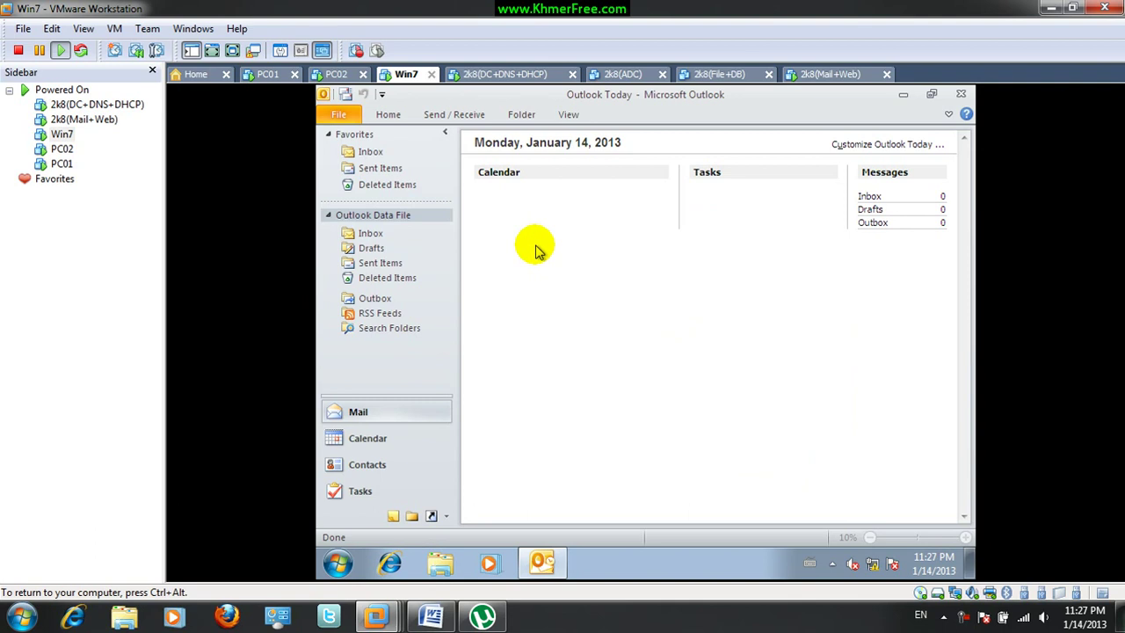
left_click(338, 115)
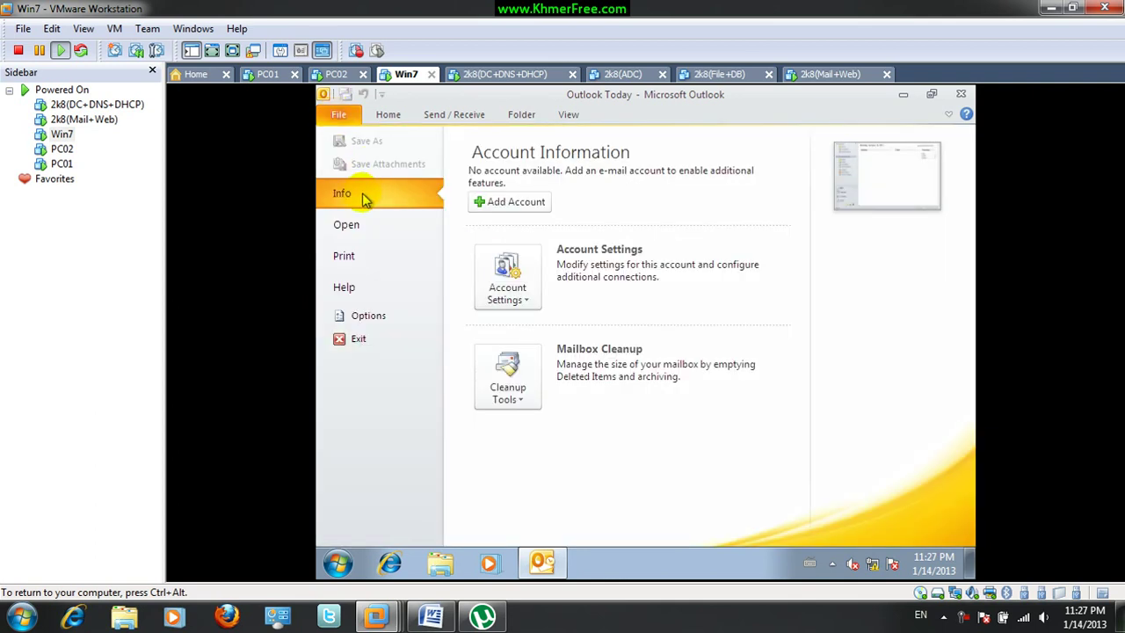
Add a new account with manually configured server settings and choose the Internet E-mail service
left_click(518, 203)
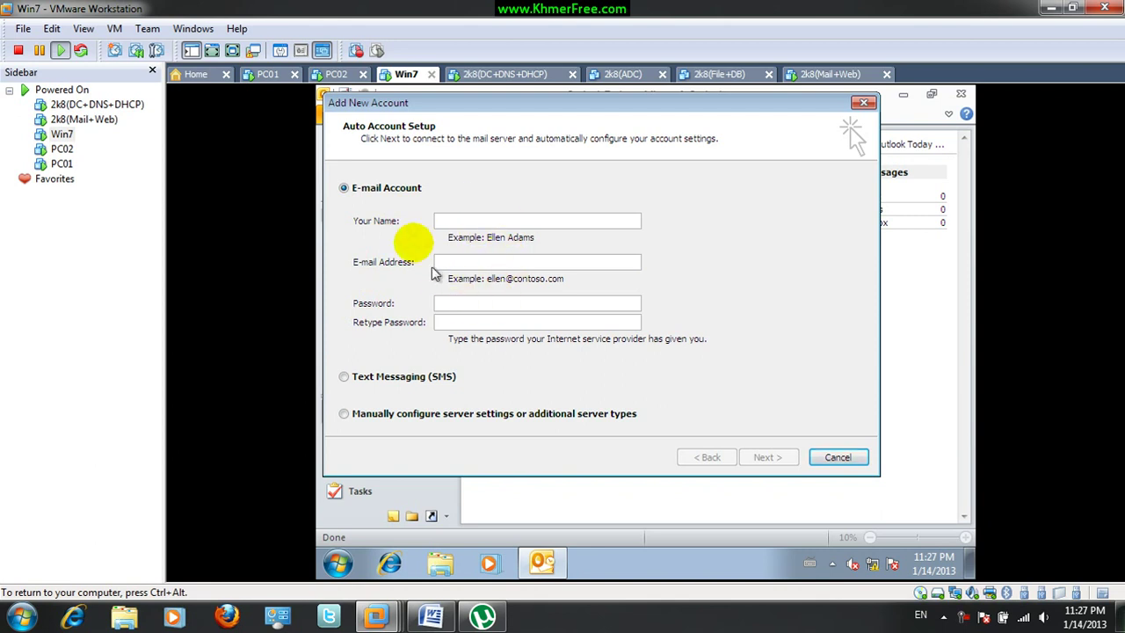
left_click_drag(476, 106, 547, 143)
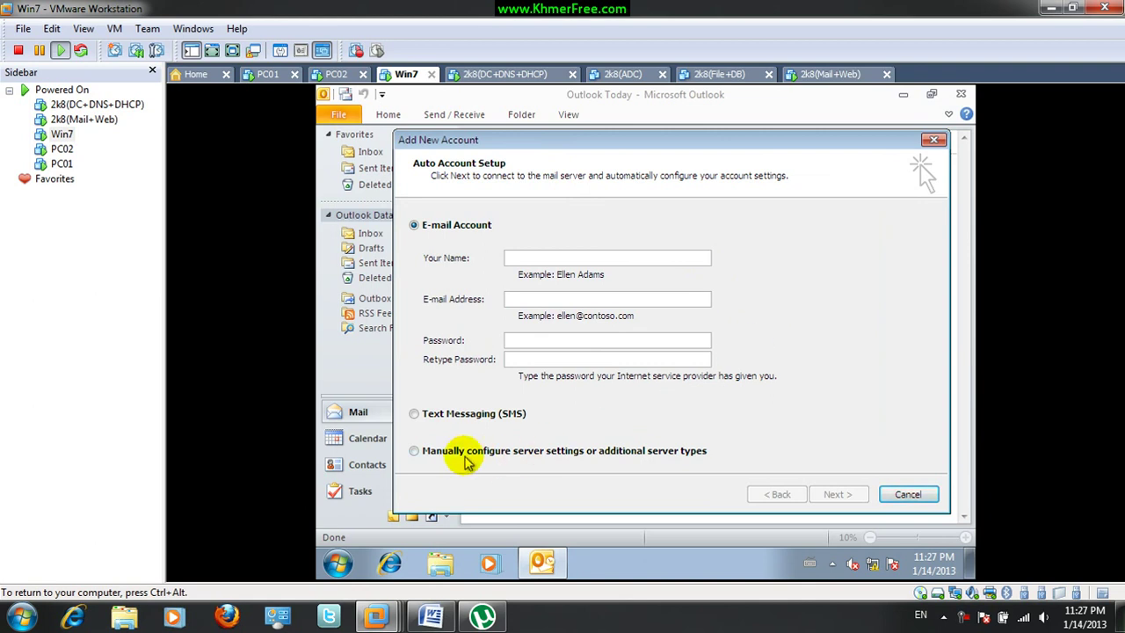
left_click(469, 453)
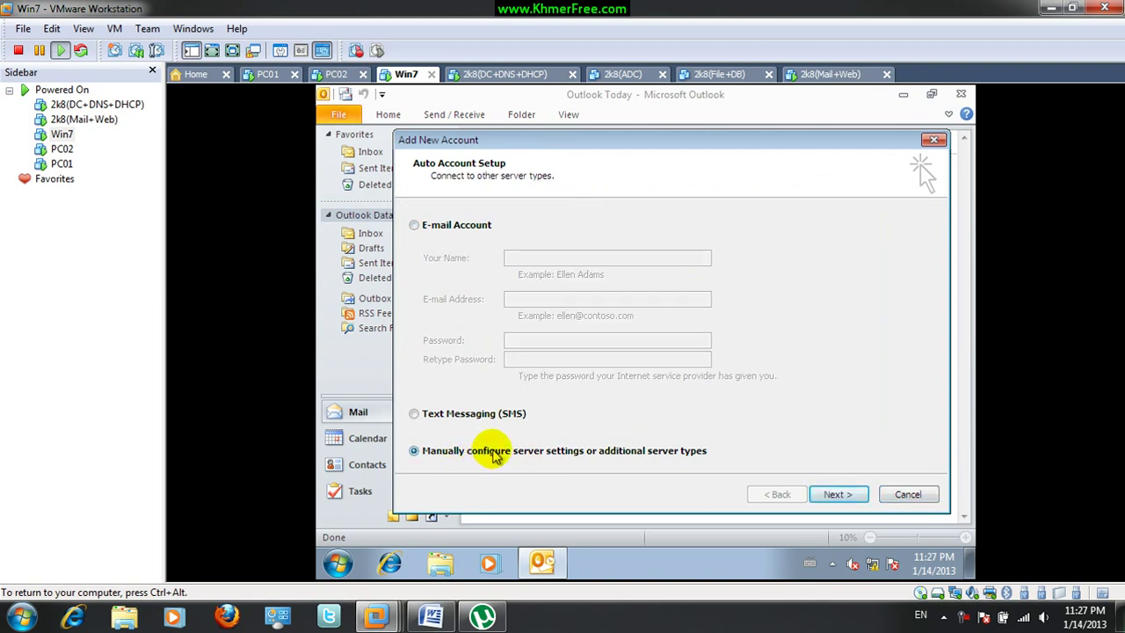
left_click(836, 494)
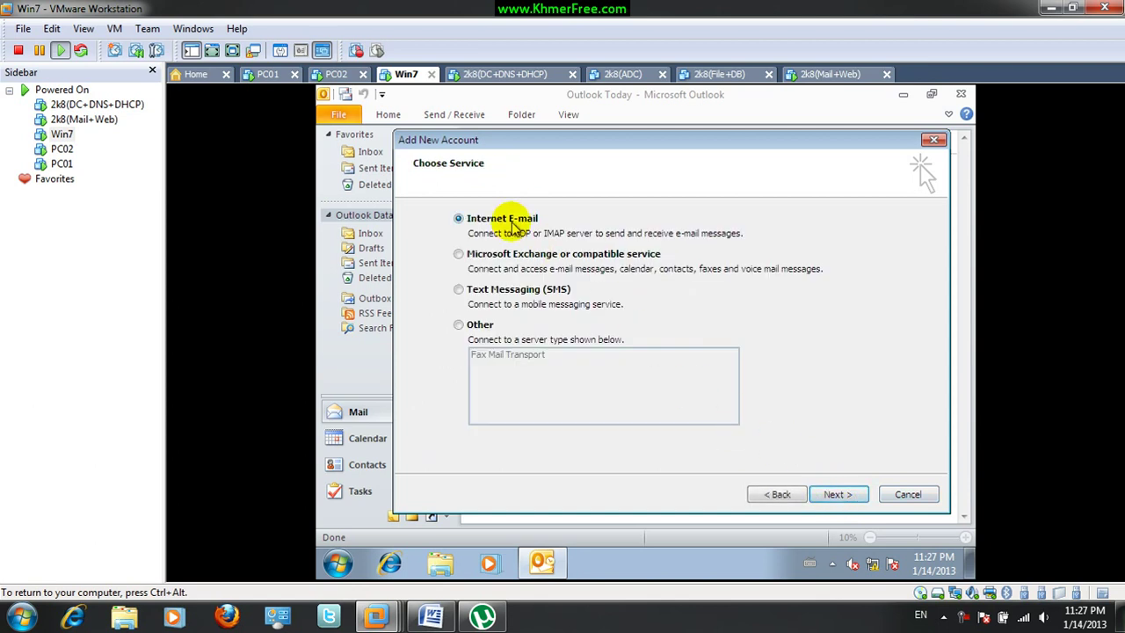
left_click(839, 495)
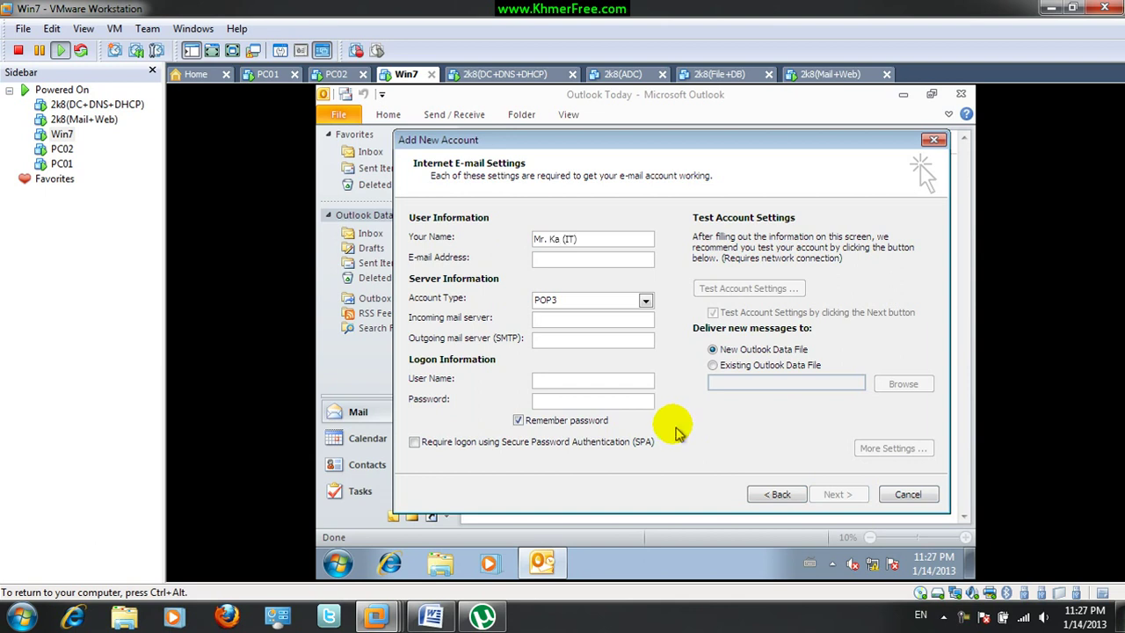
Enter the e-mail address, set incoming and outgoing servers to 197.8.9.8, and use the full address as user name
left_click(580, 258)
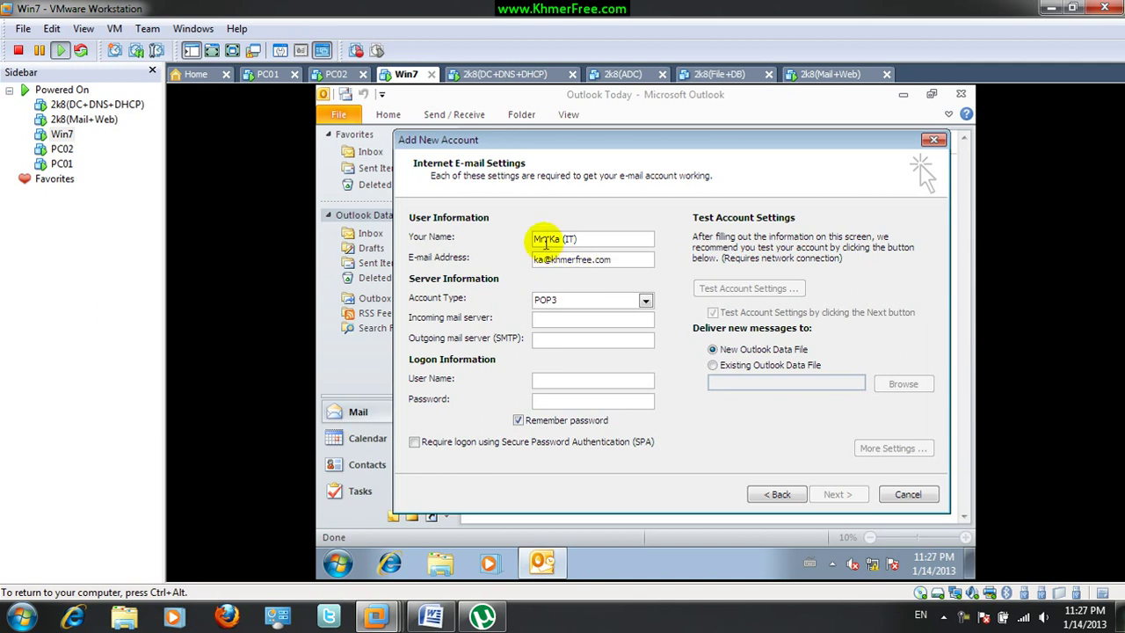
left_click(560, 318)
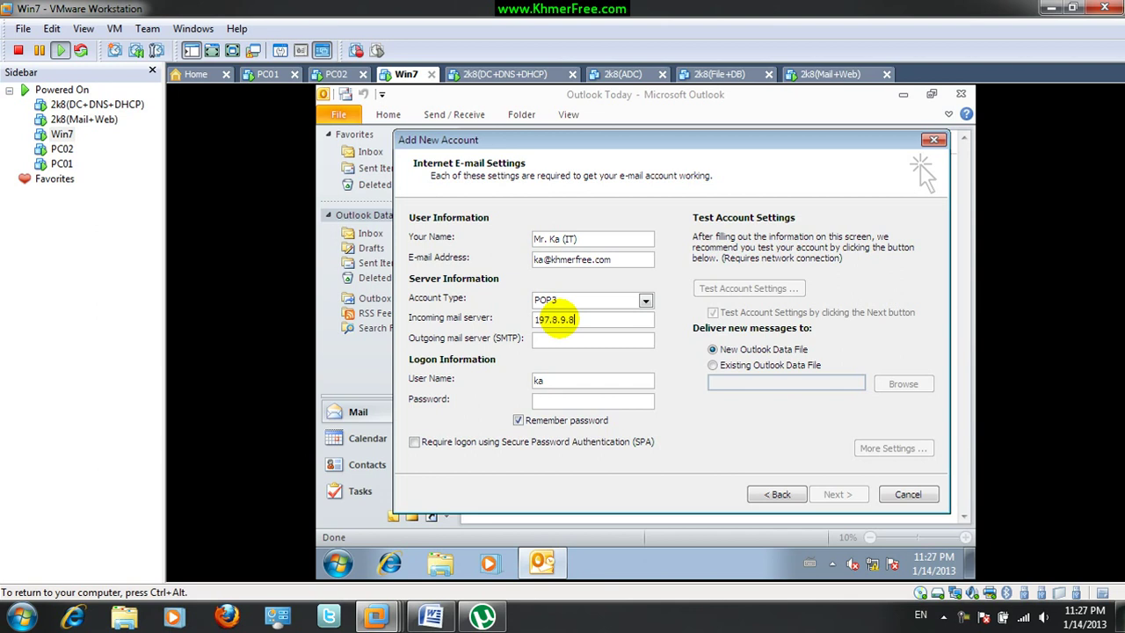
double_click(589, 319)
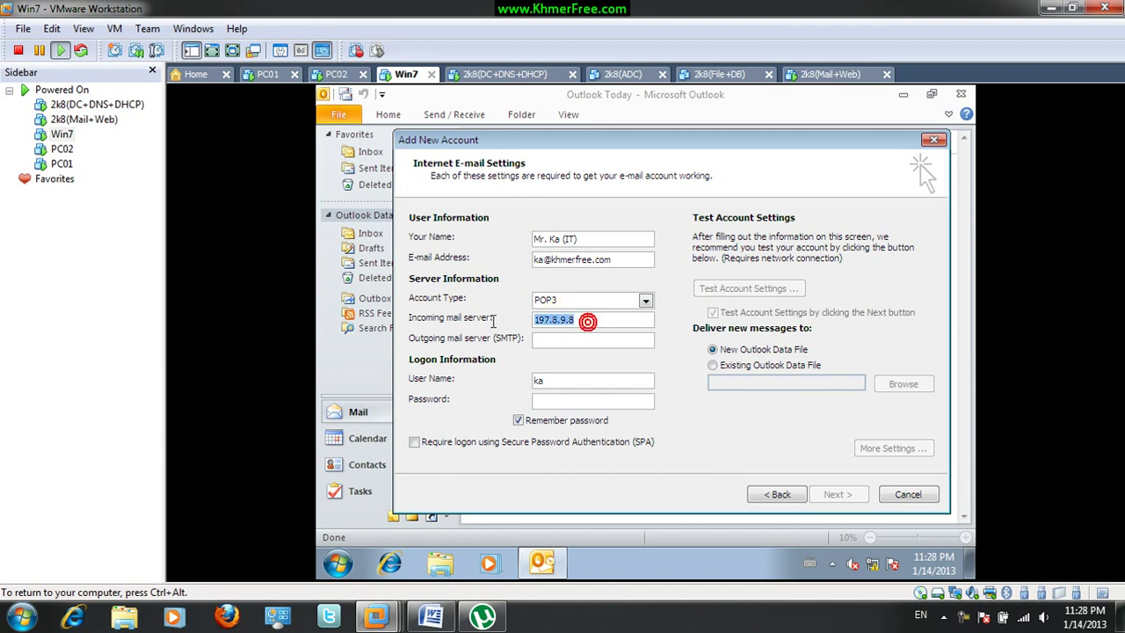
key("ctrl+c")
left_click(547, 340)
key("ctrl+v")
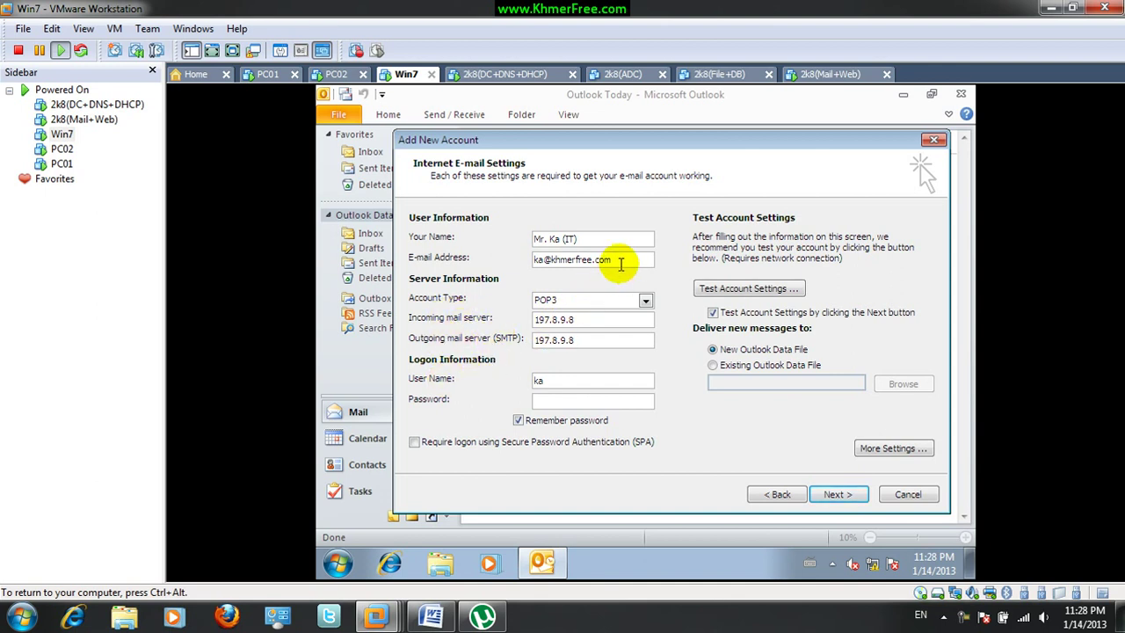
double_click(620, 262)
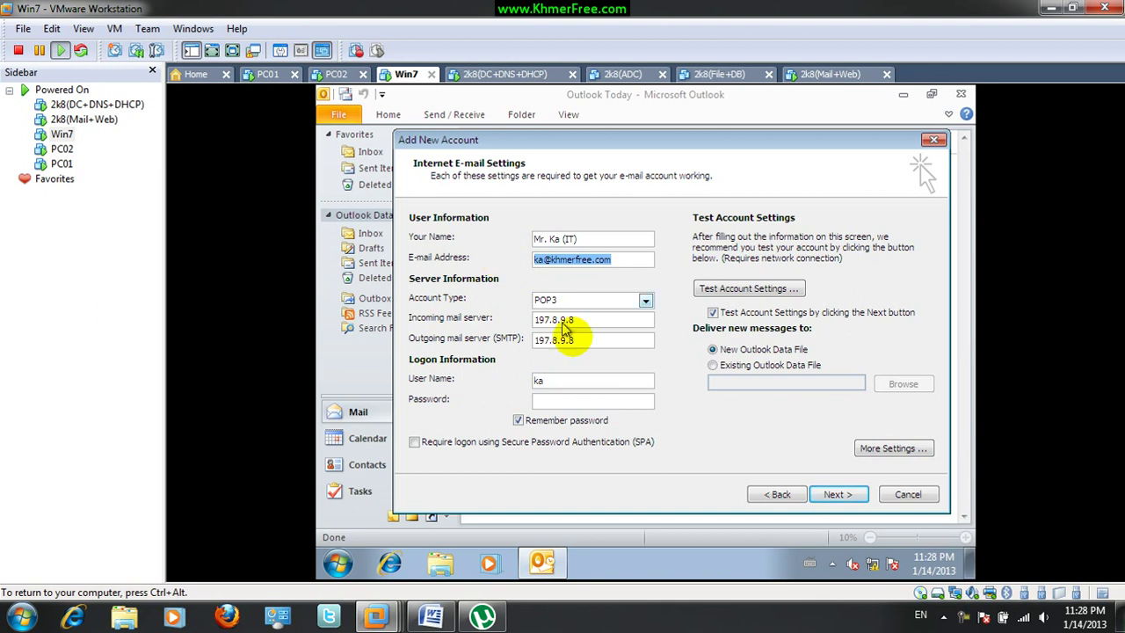
double_click(574, 380)
key("ctrl+v")
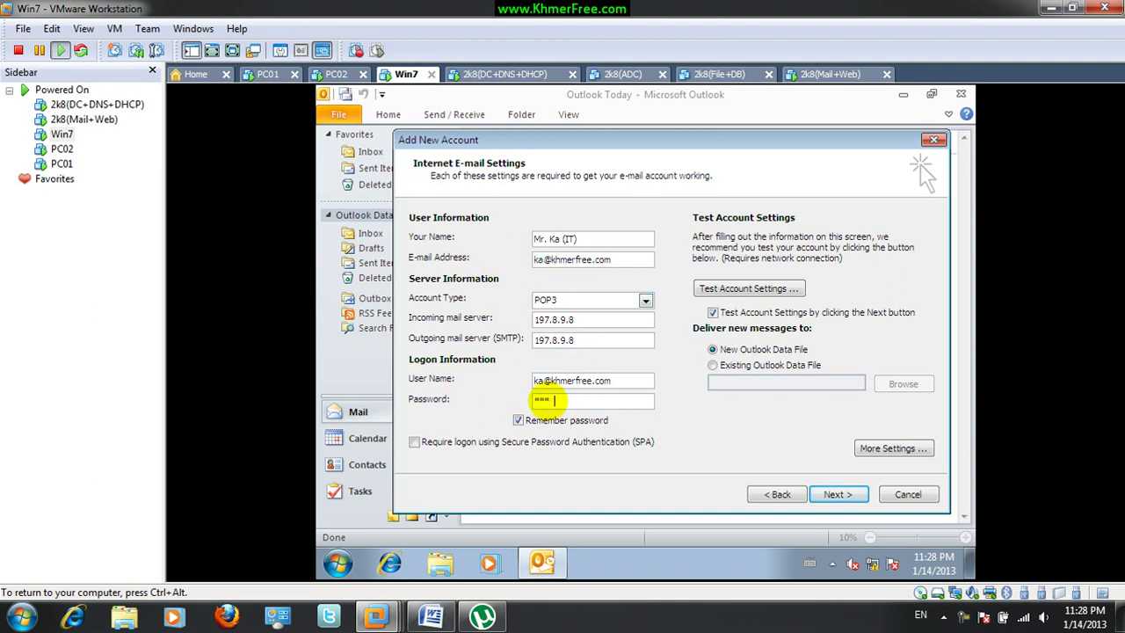
Require SMTP authentication, logging on with the account's address and password for outgoing mail
left_click(914, 448)
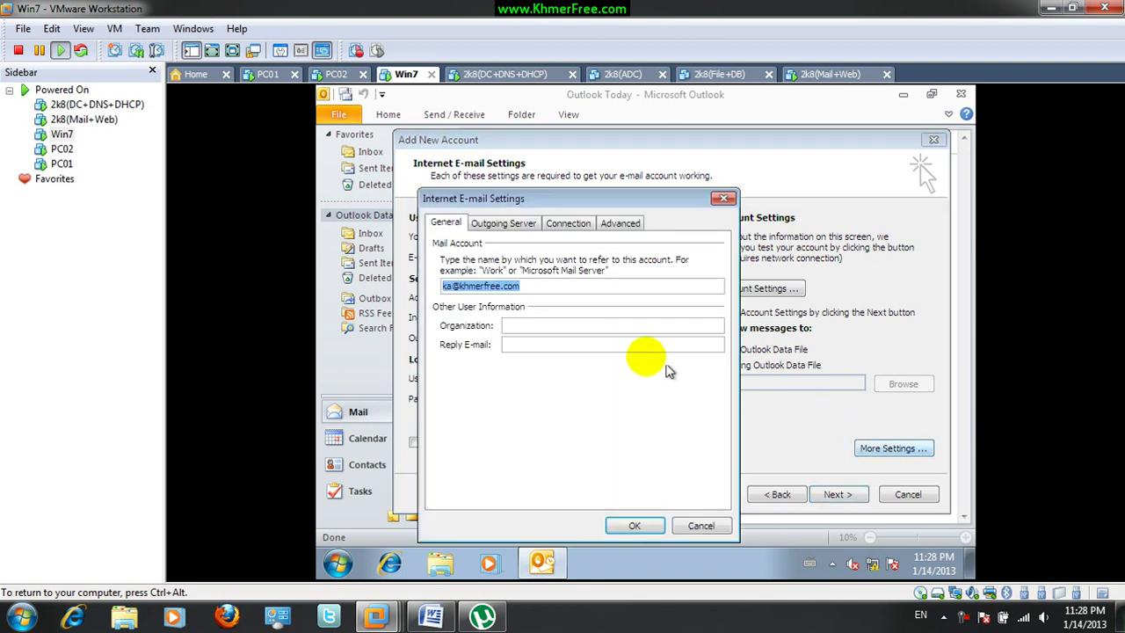
left_click(514, 226)
left_click(442, 245)
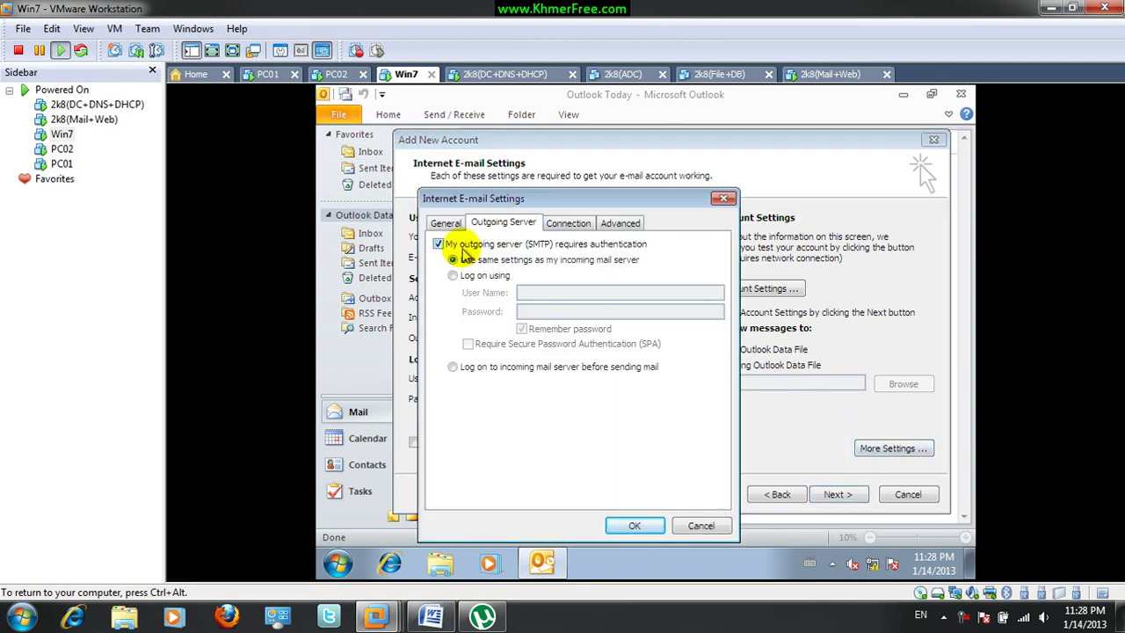
left_click(483, 278)
left_click(556, 295)
key("ctrl+v")
left_click(569, 311)
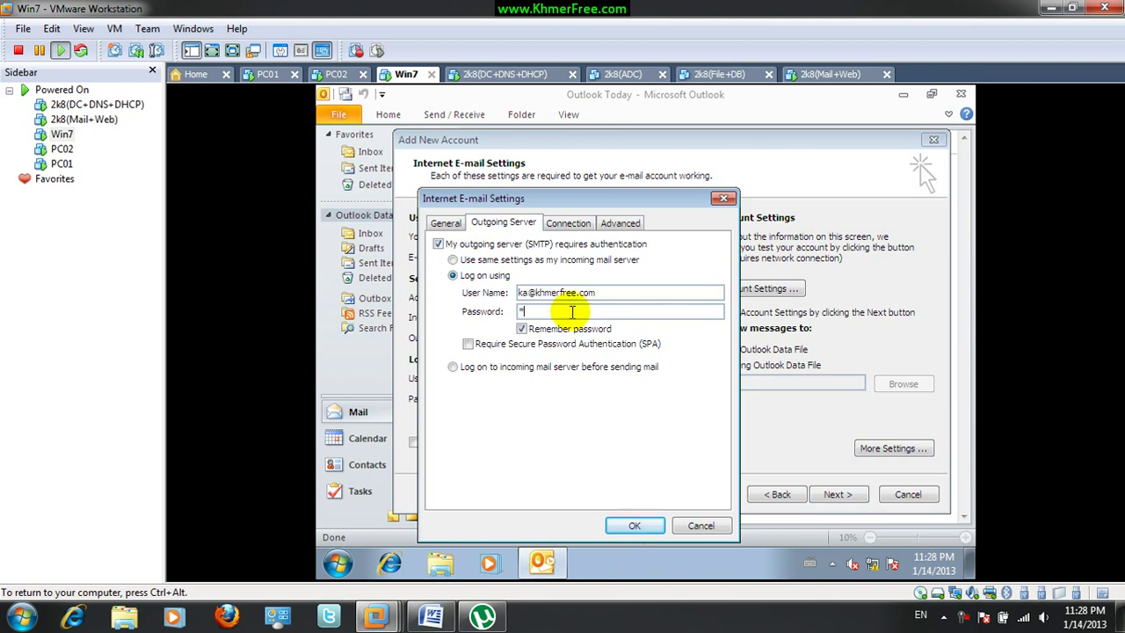
left_click(634, 526)
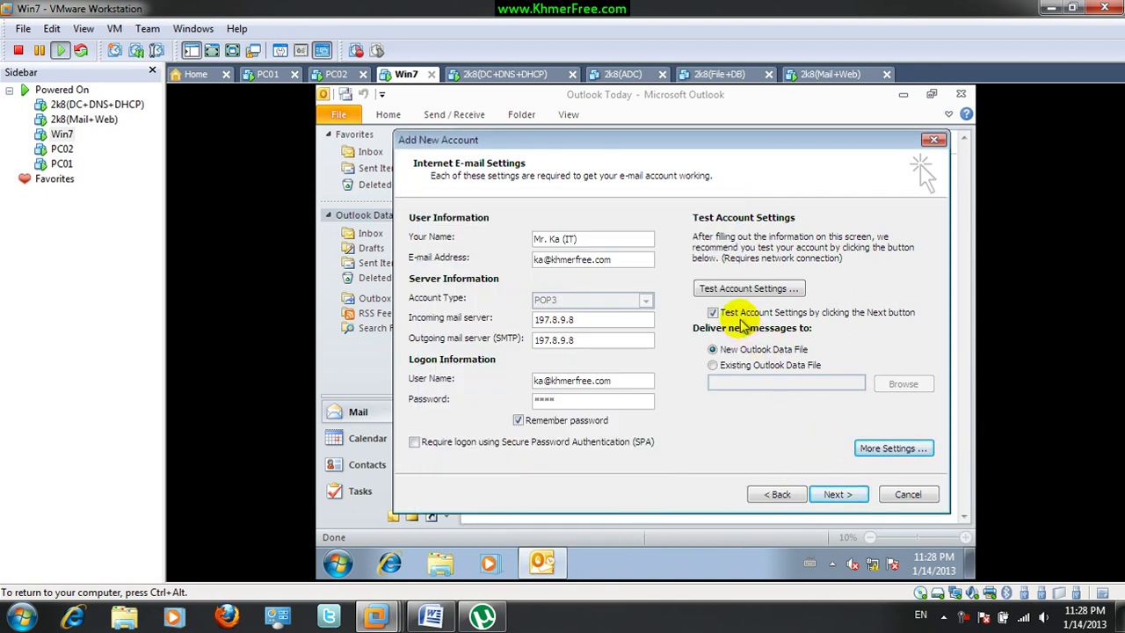
Run the account test, close the successful results, and finish adding the account
left_click(839, 494)
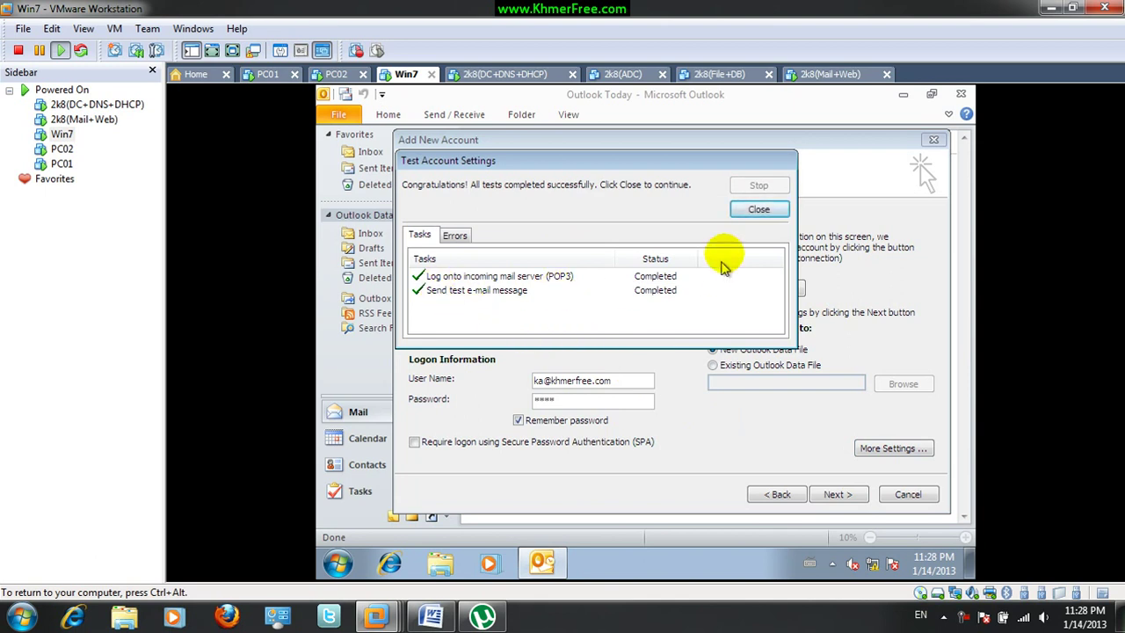
left_click(758, 210)
left_click(837, 494)
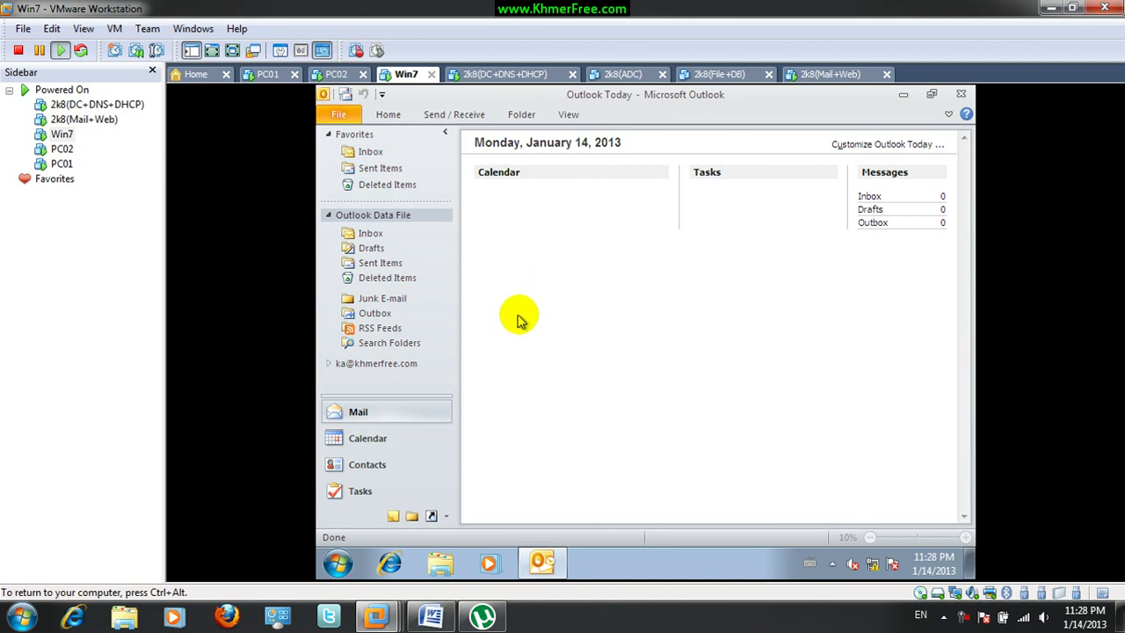
Open the new khmerfree.com account's Inbox and run Send/Receive All Folders
left_click(329, 216)
left_click(360, 234)
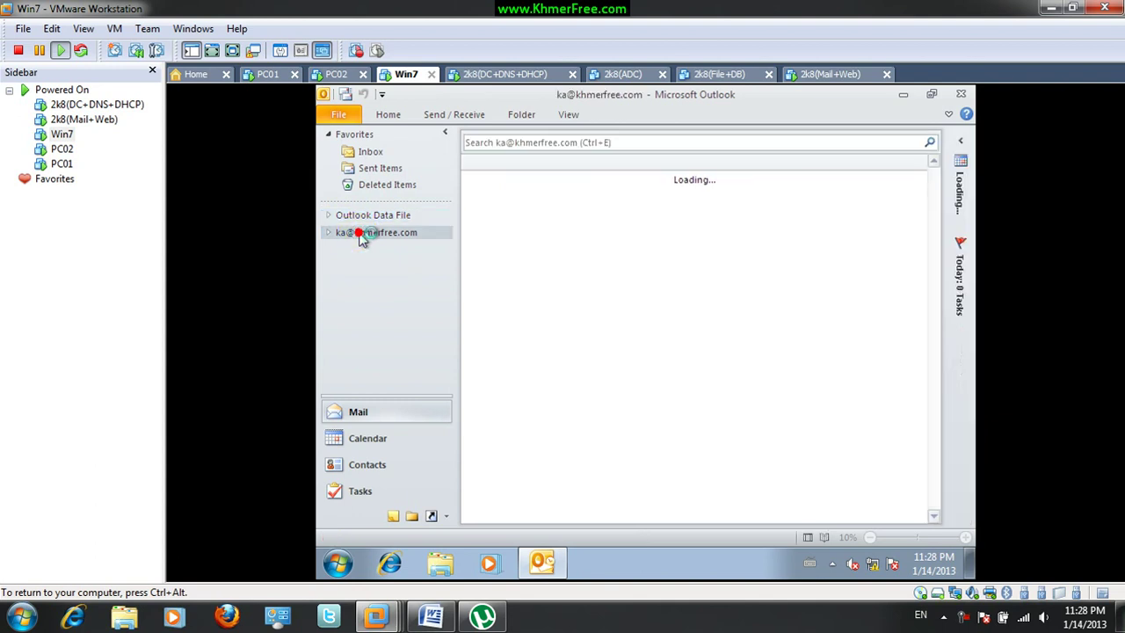
left_click(330, 234)
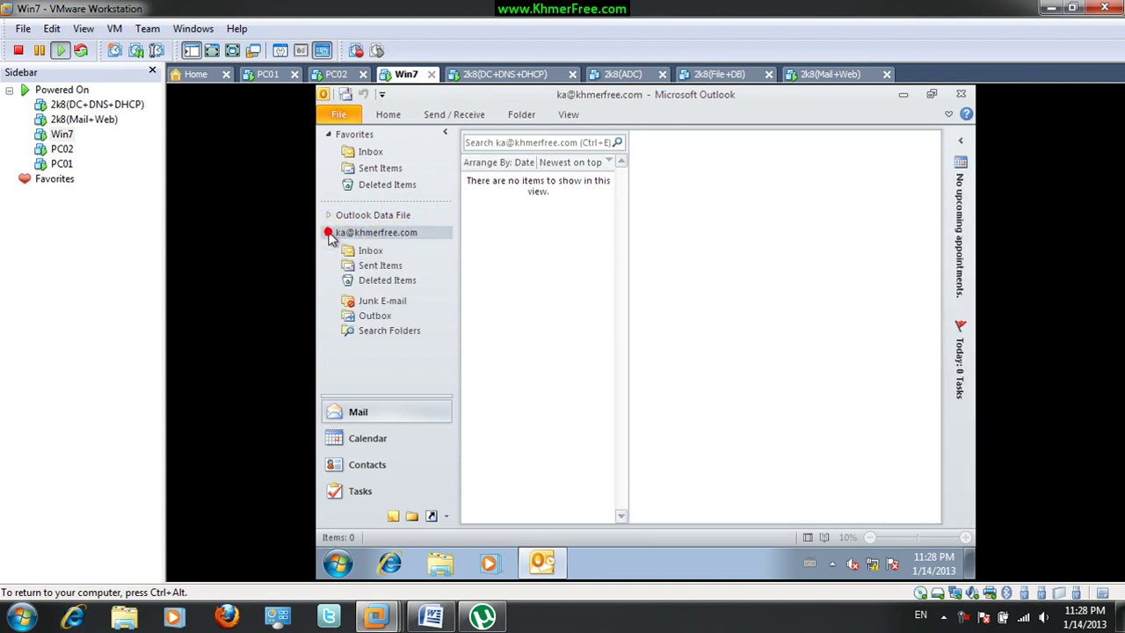
left_click(370, 253)
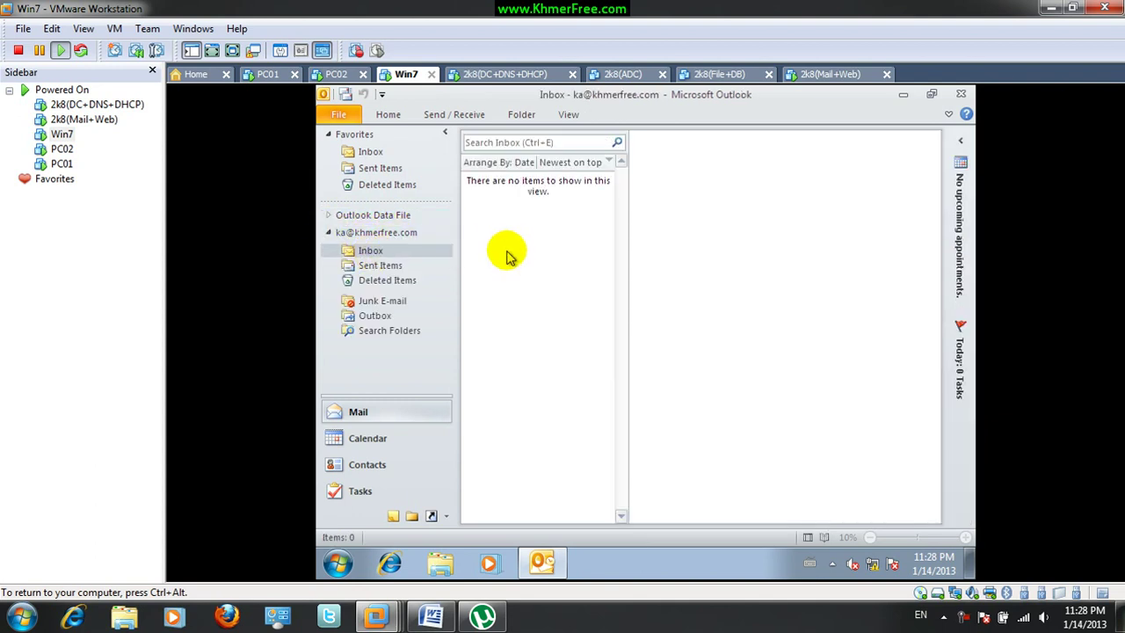
left_click(346, 95)
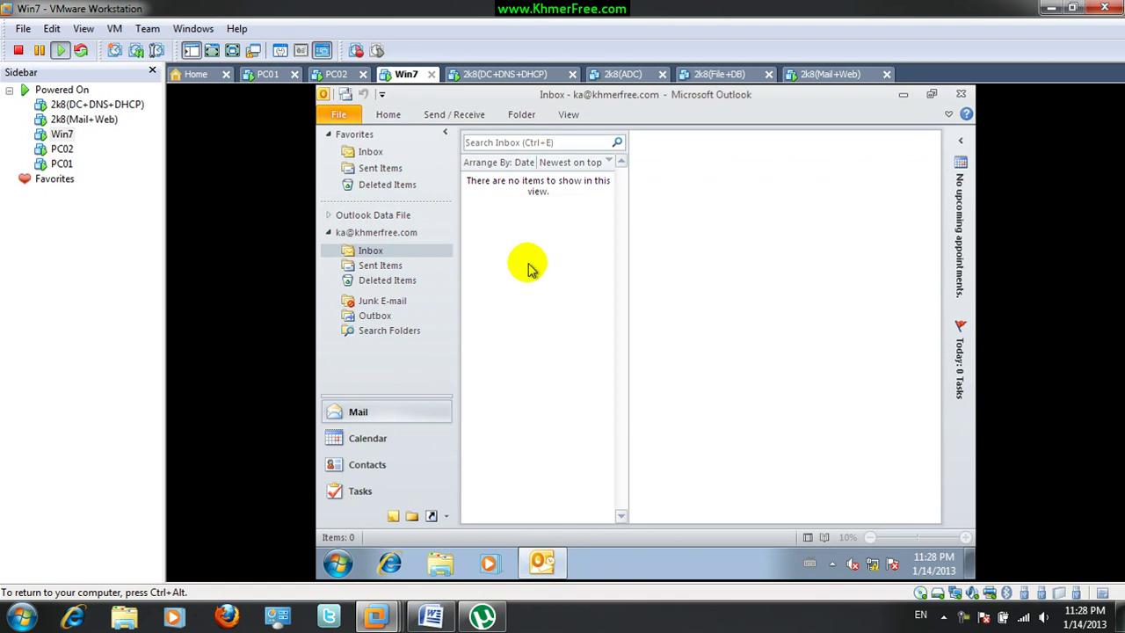
Read the Microsoft Outlook Test Message and MDaemon welcome message, send/receive again, then switch to PC02
left_click(400, 253)
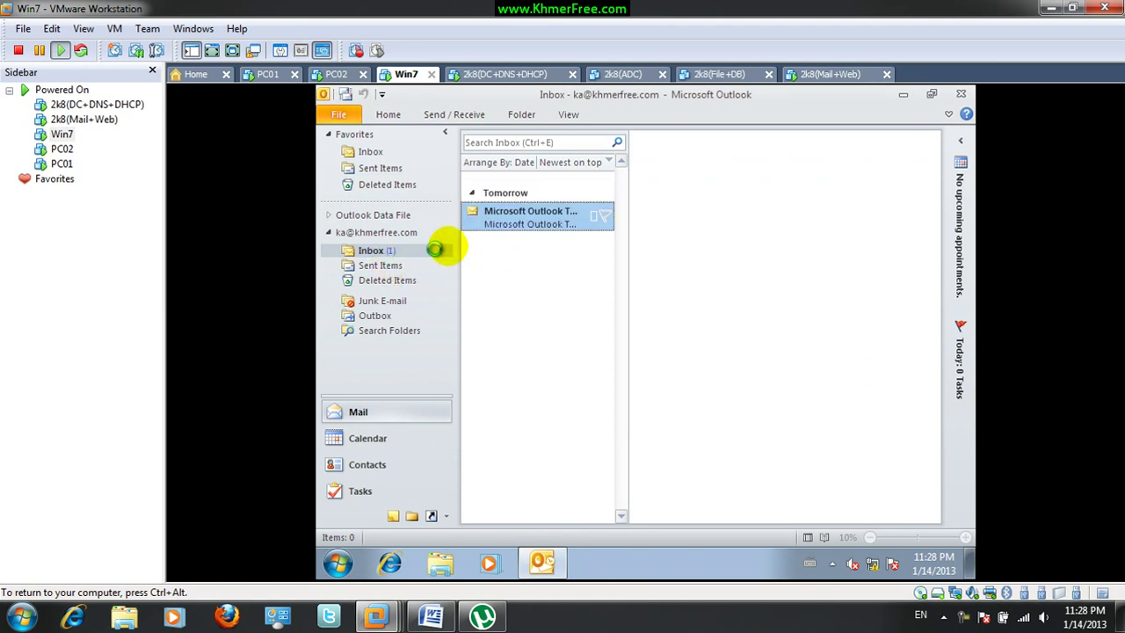
left_click(547, 231)
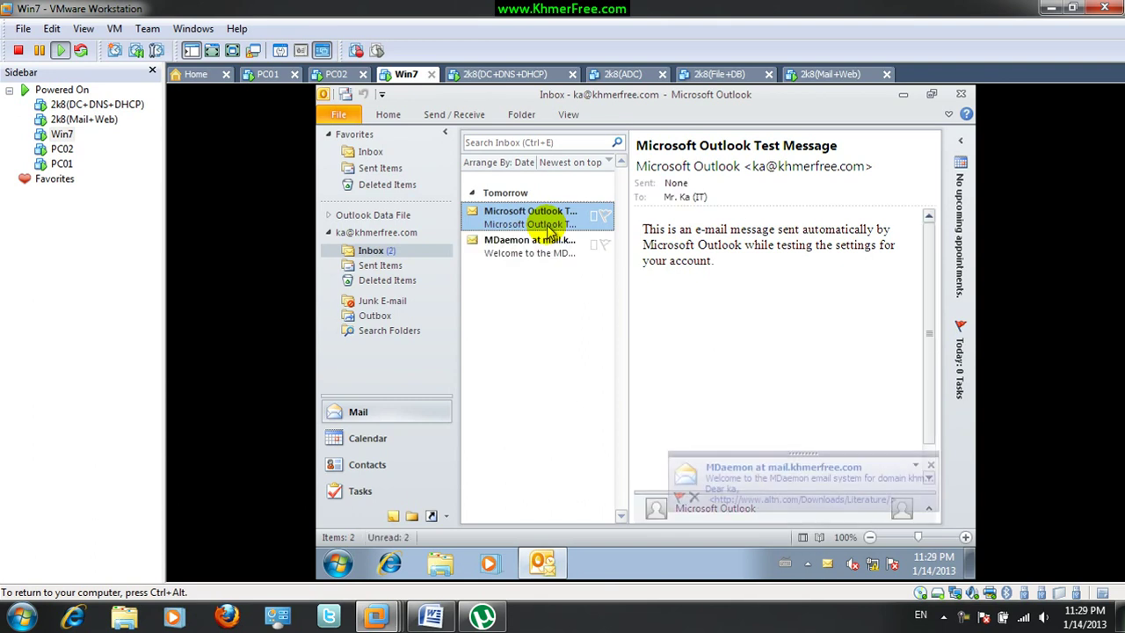
left_click_drag(548, 249, 545, 223)
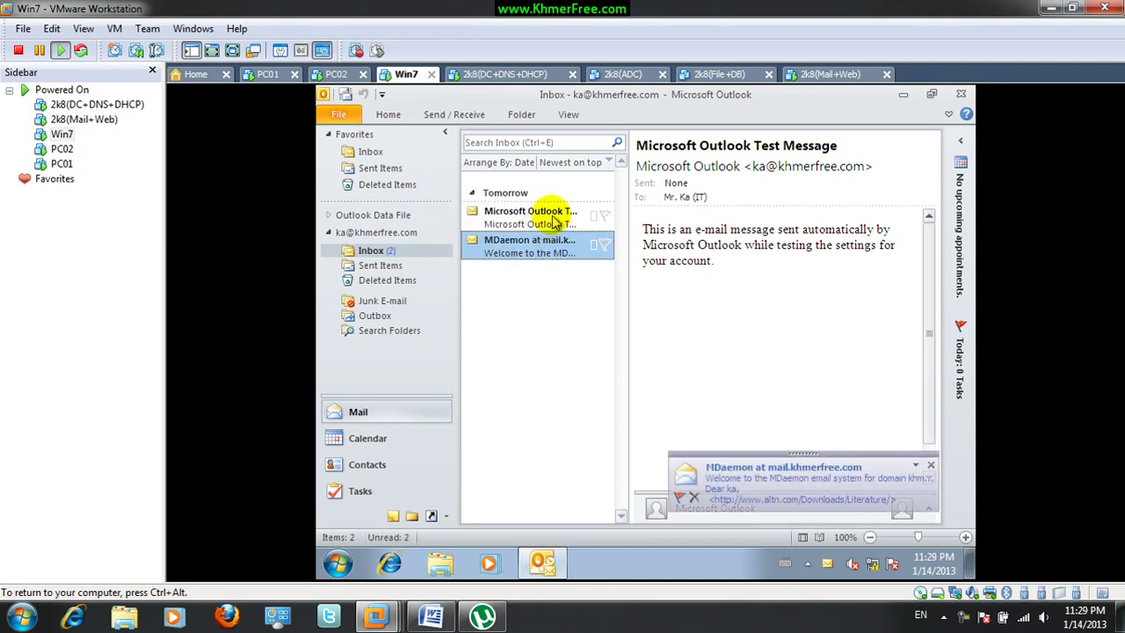
left_click(520, 218)
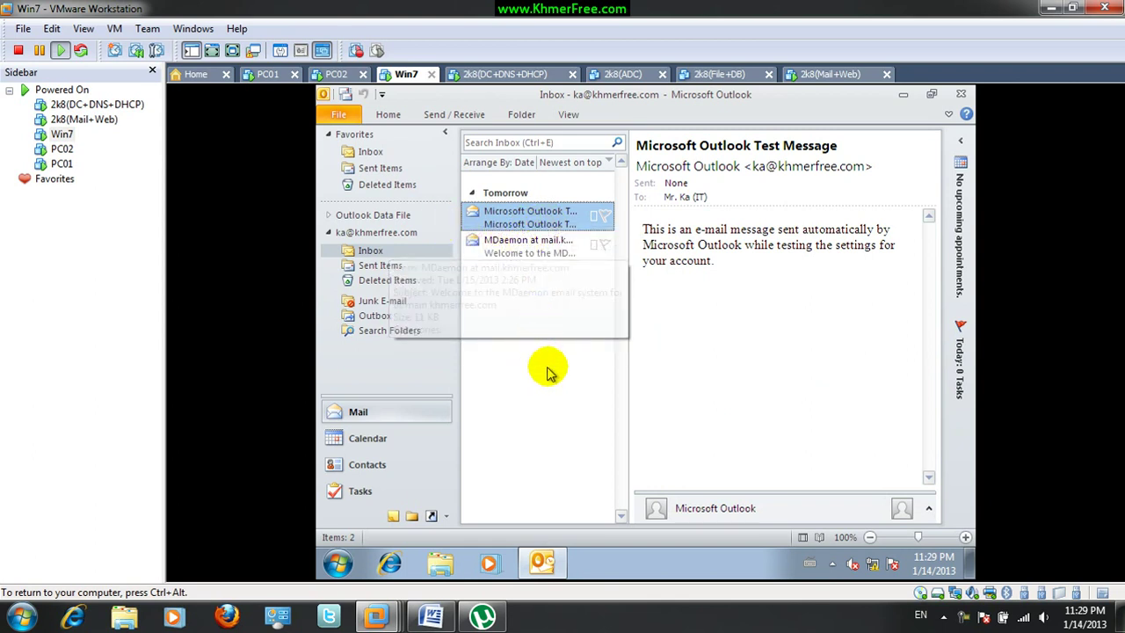
left_click(347, 95)
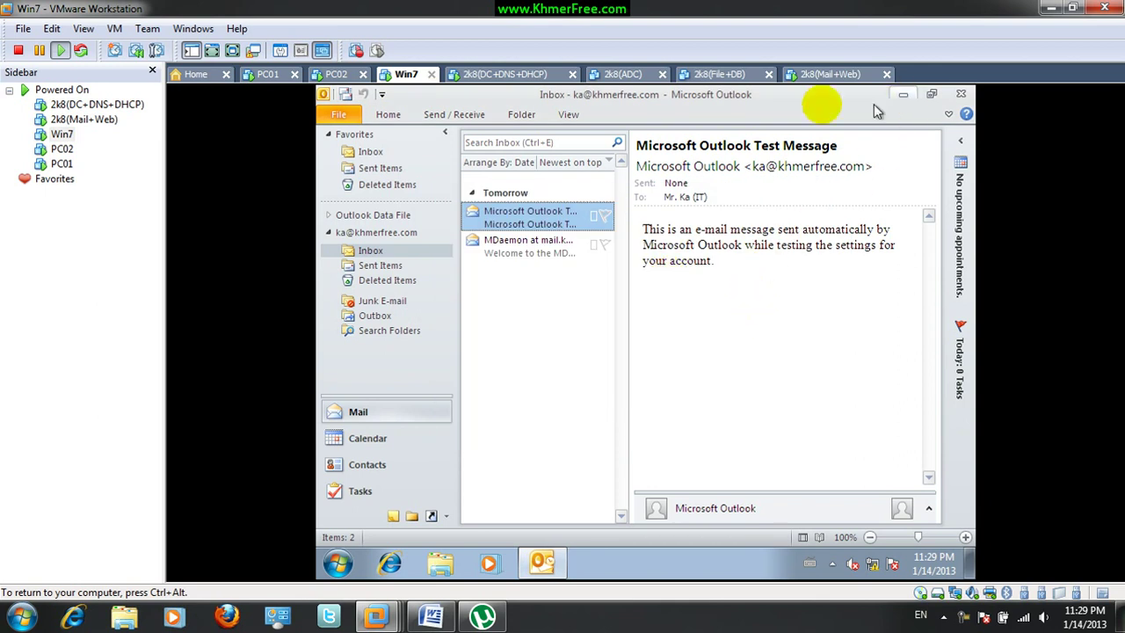
left_click(332, 74)
In Outlook Express, send the Win7 user a 'hi bong' message reading 'im PC02 and i want to know u'
left_click(489, 207)
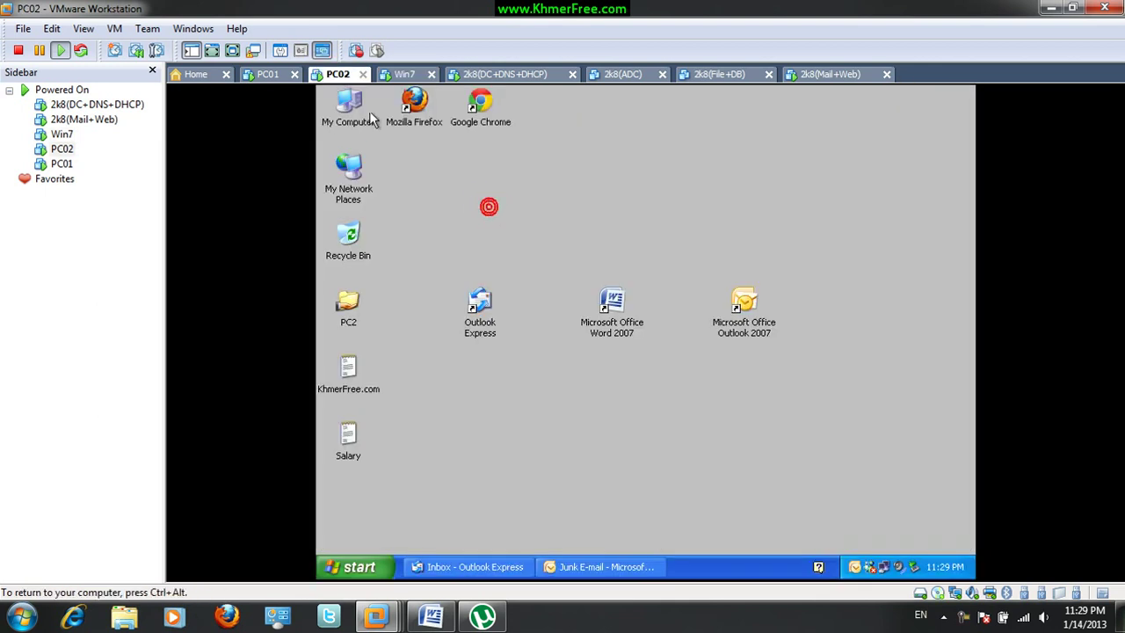
left_click(498, 567)
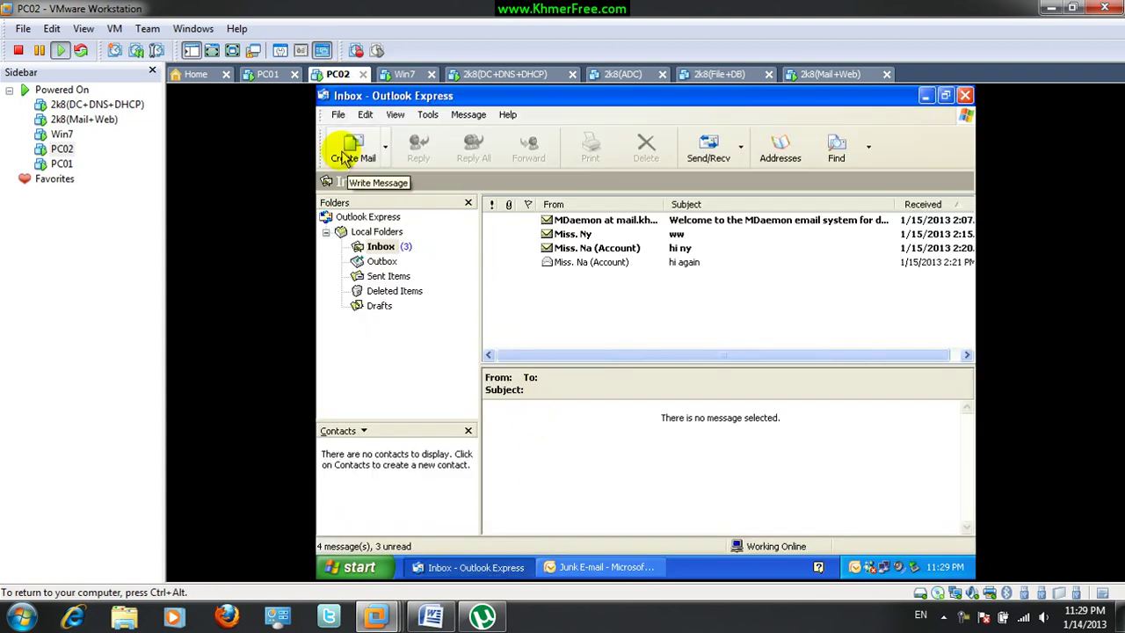
left_click(349, 152)
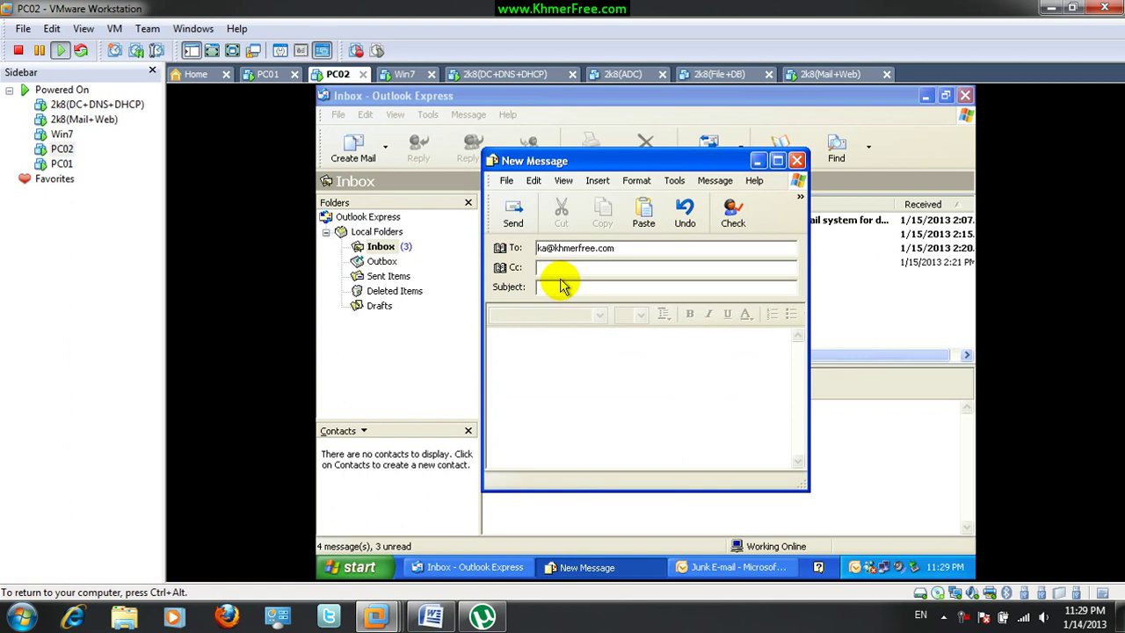
left_click(565, 288)
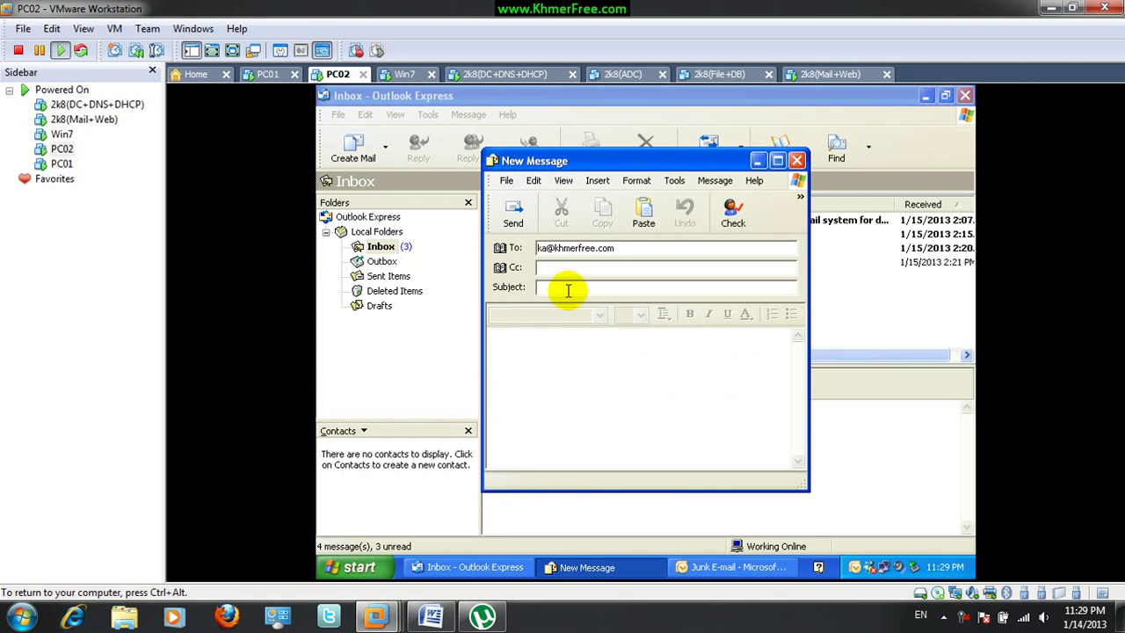
left_click(563, 367)
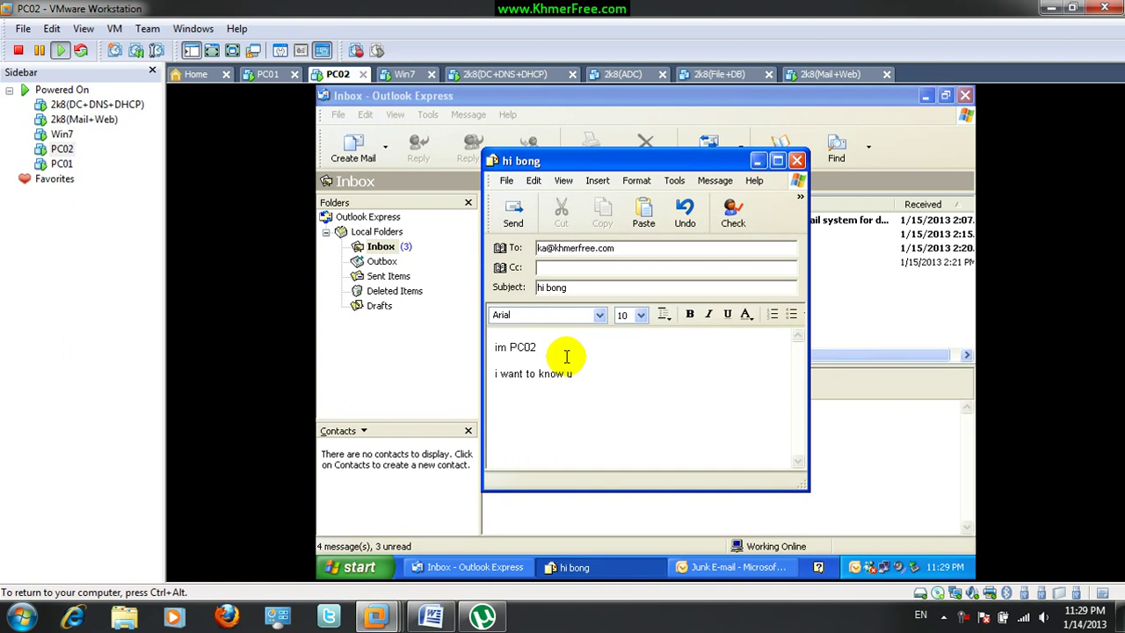
left_click(510, 216)
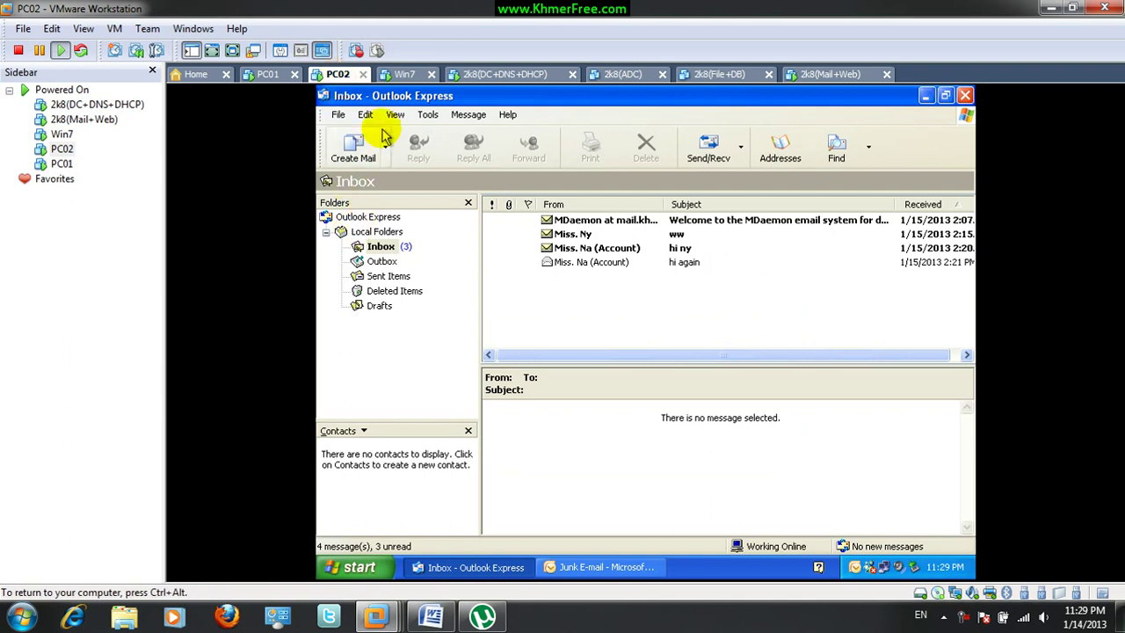
left_click(428, 115)
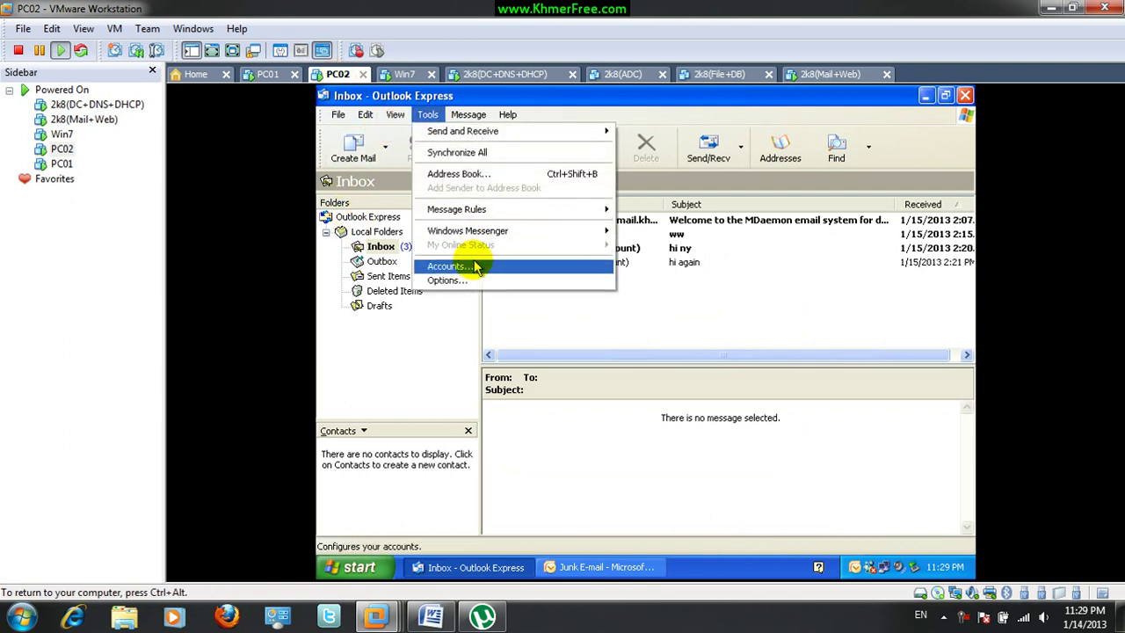
left_click(465, 265)
double_click(548, 257)
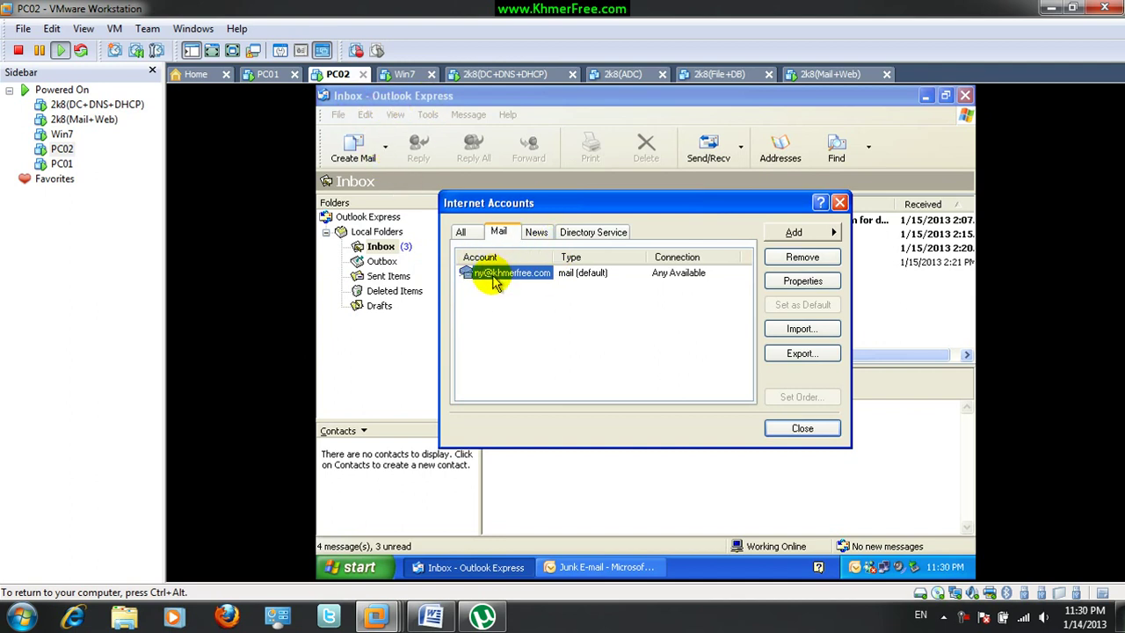
left_click(802, 428)
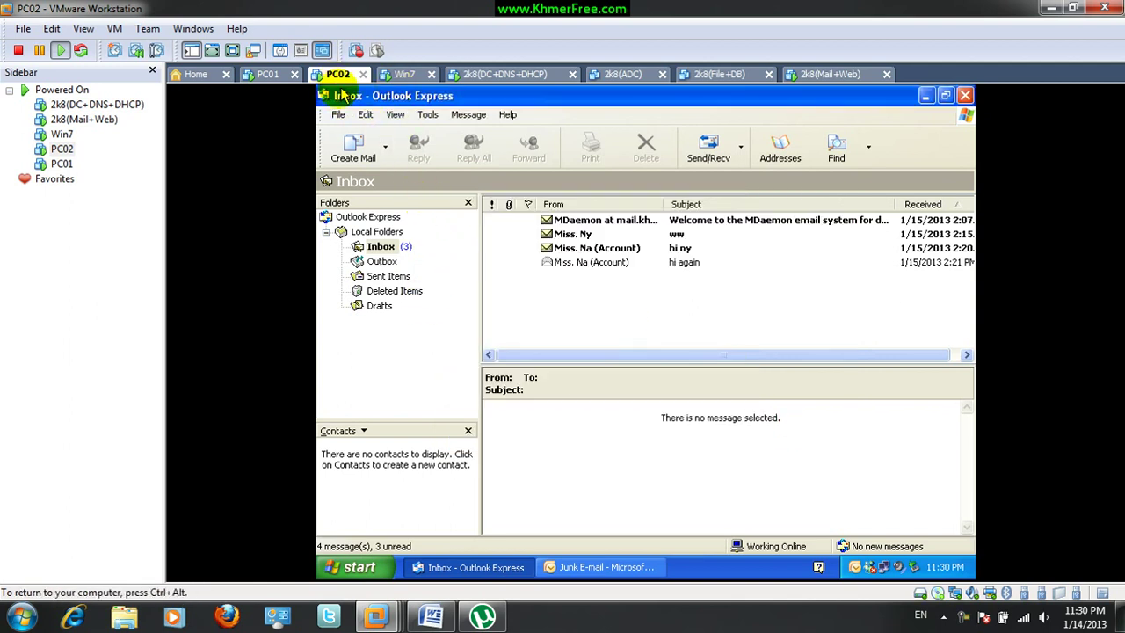
left_click(368, 95)
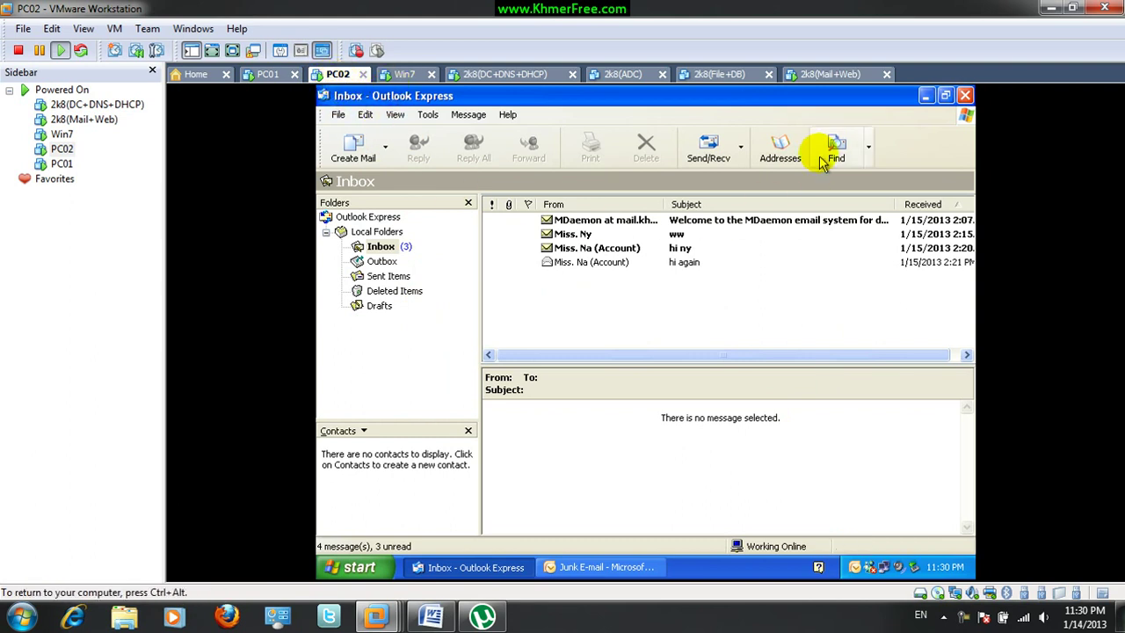
On Win7, fetch all folders and view the 'hi bong' message in Junk E-mail
left_click(405, 75)
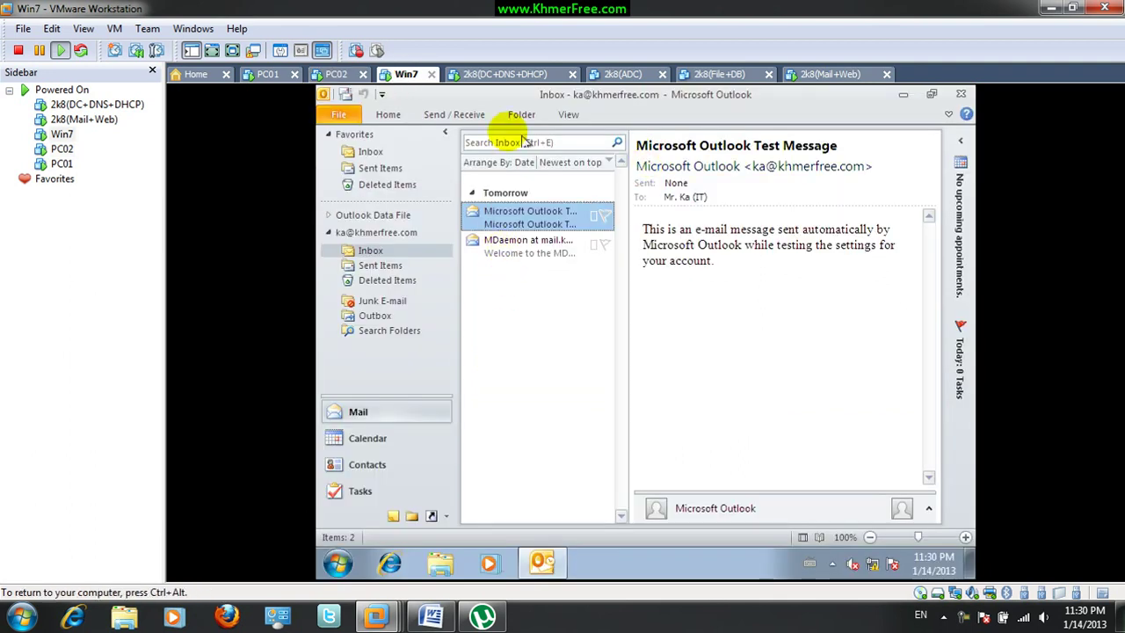
left_click(345, 94)
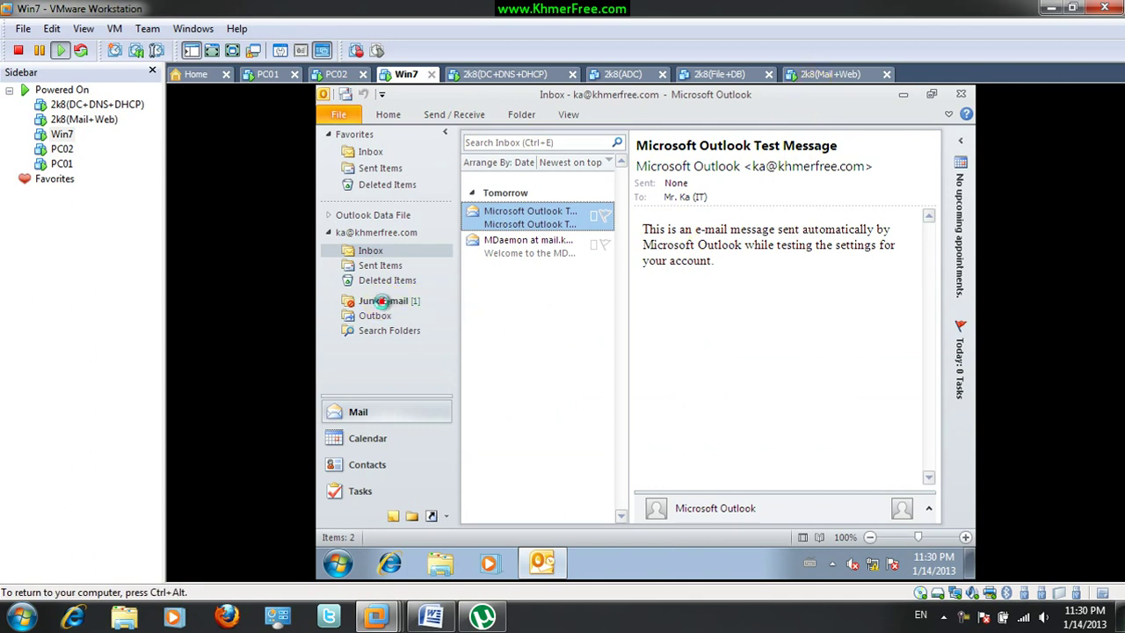
left_click(384, 304)
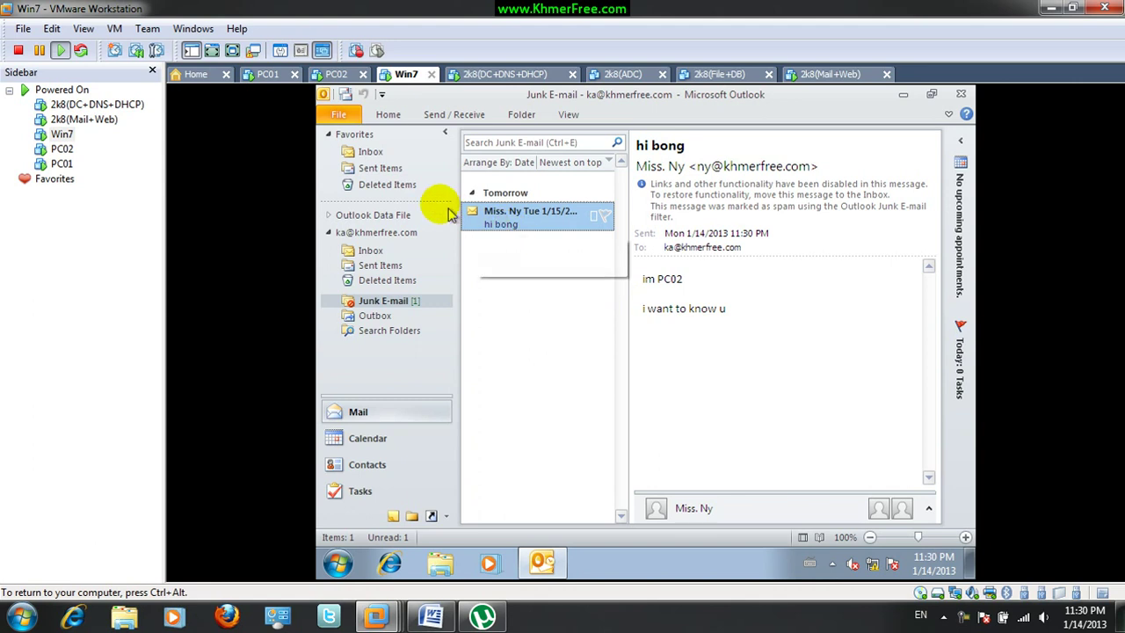
left_click(334, 74)
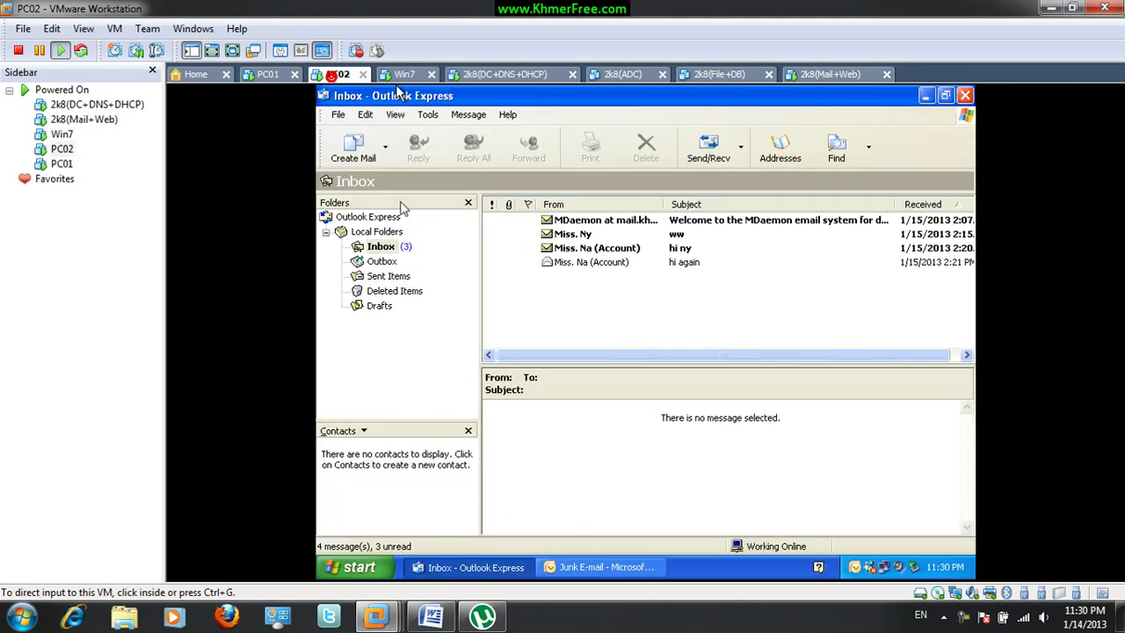
left_click(352, 148)
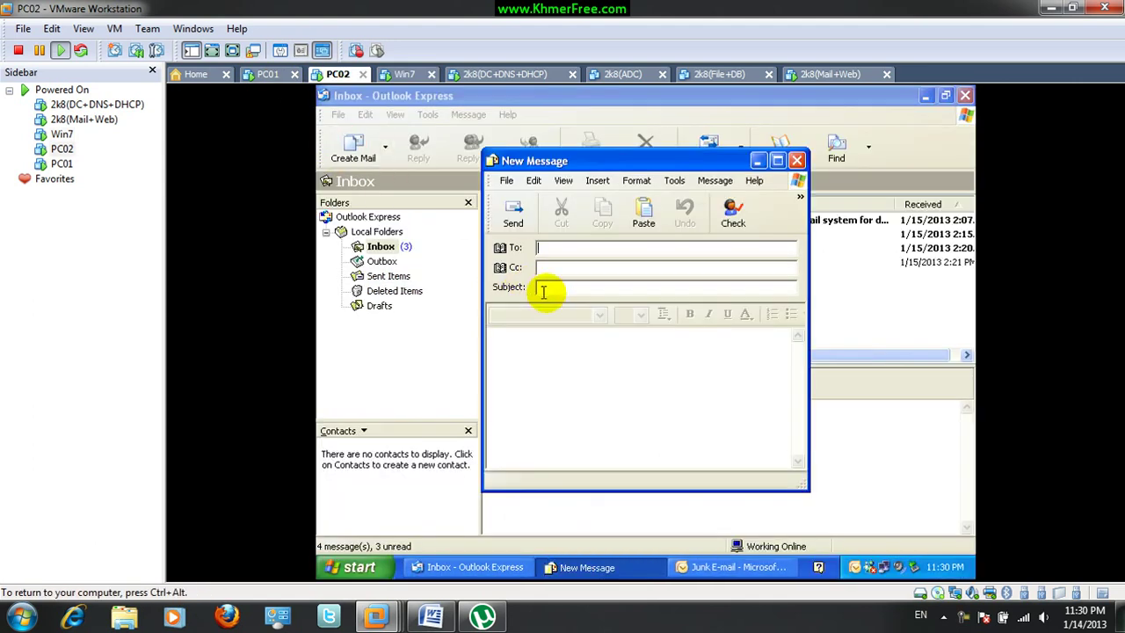
left_click(538, 374)
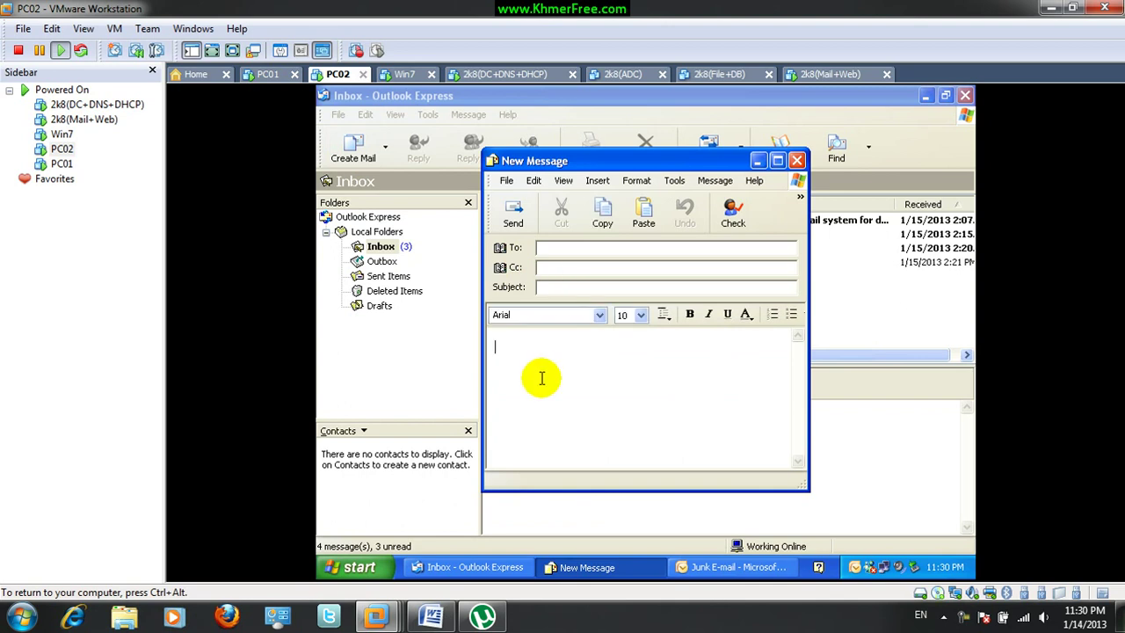
left_click(797, 162)
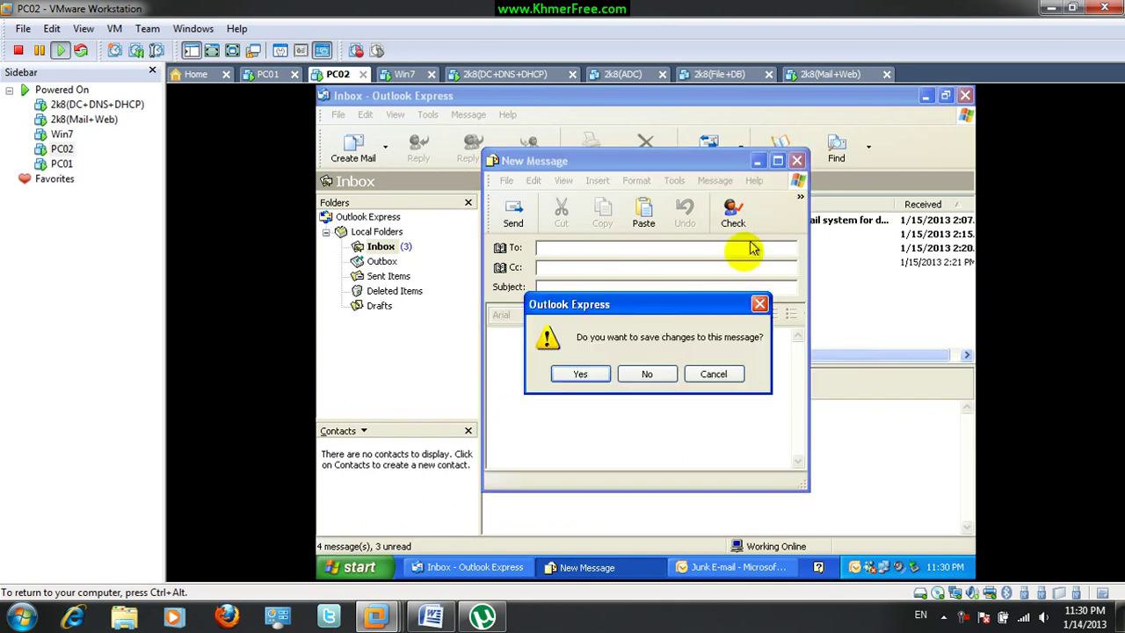
left_click(641, 376)
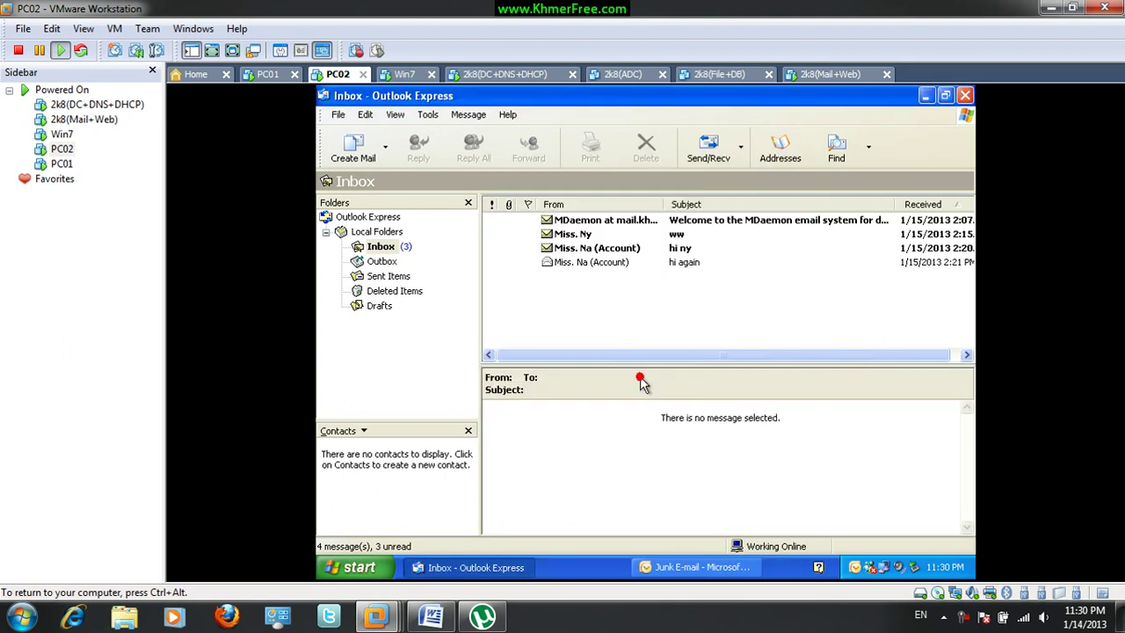
left_click(627, 325)
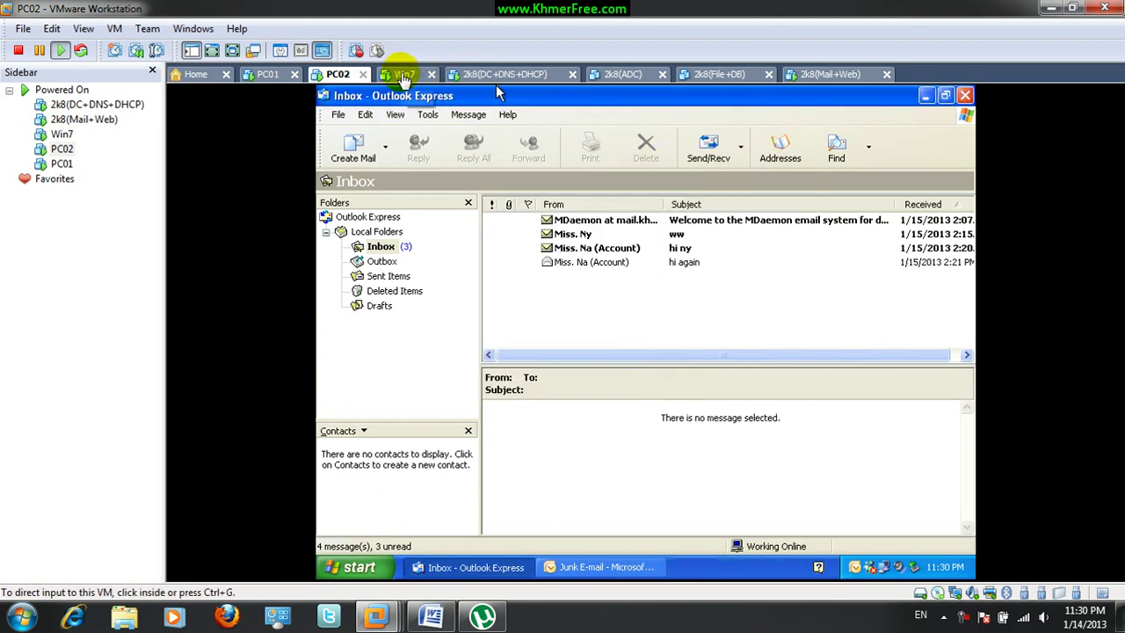
left_click(402, 74)
left_click(515, 261)
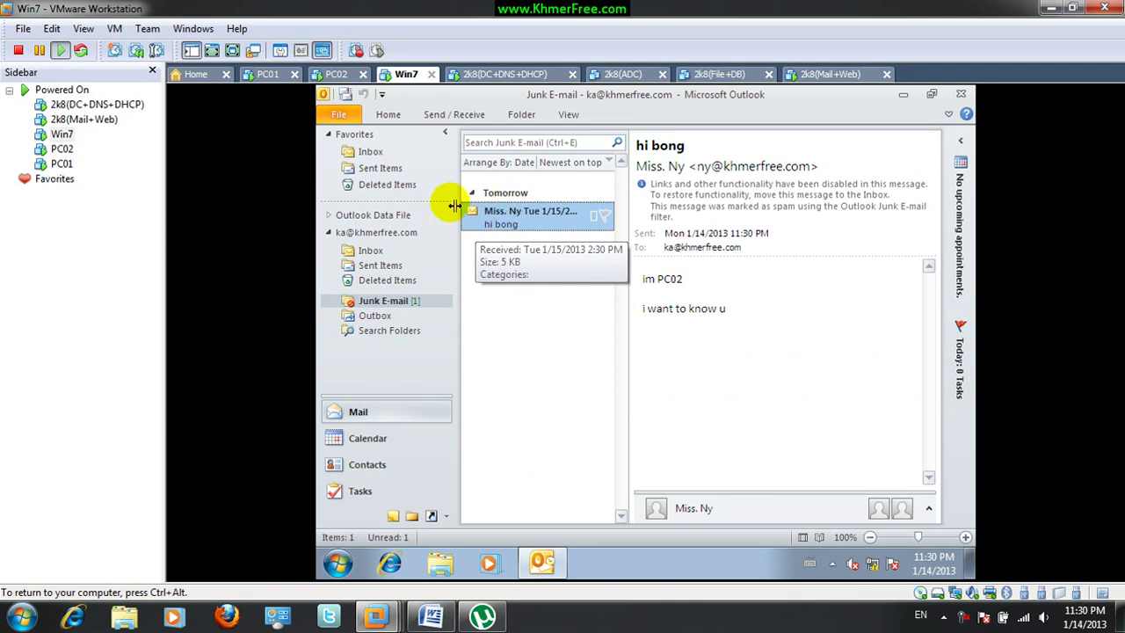
Start a new e-mail and begin entering the khmerfree.com recipient addresses in the To and Cc lines
left_click(385, 114)
left_click(335, 148)
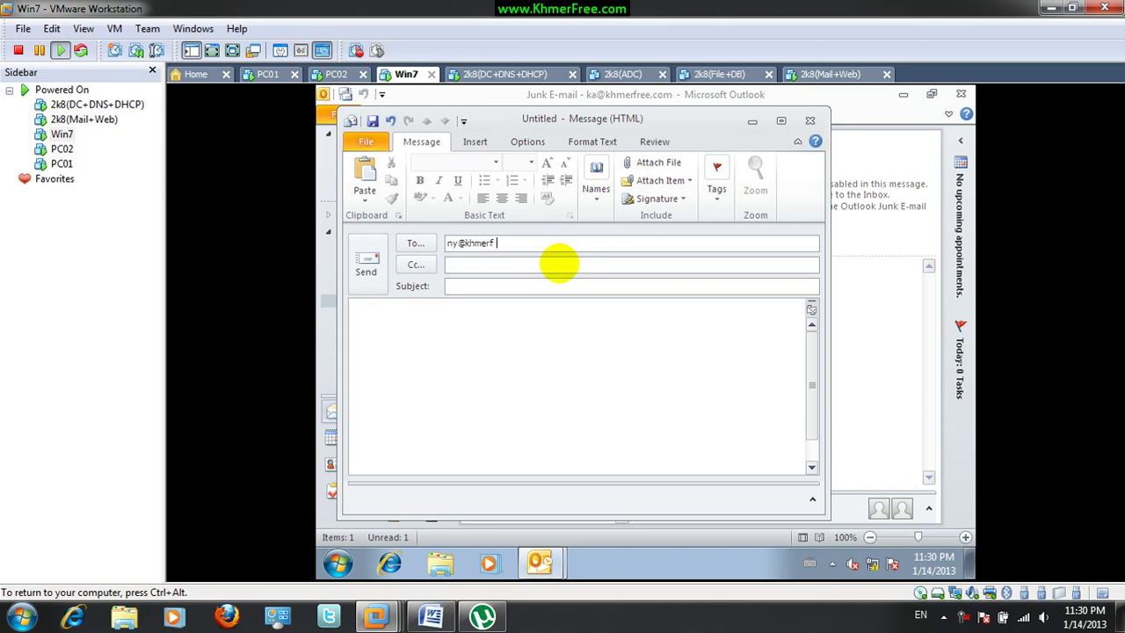
left_click(546, 264)
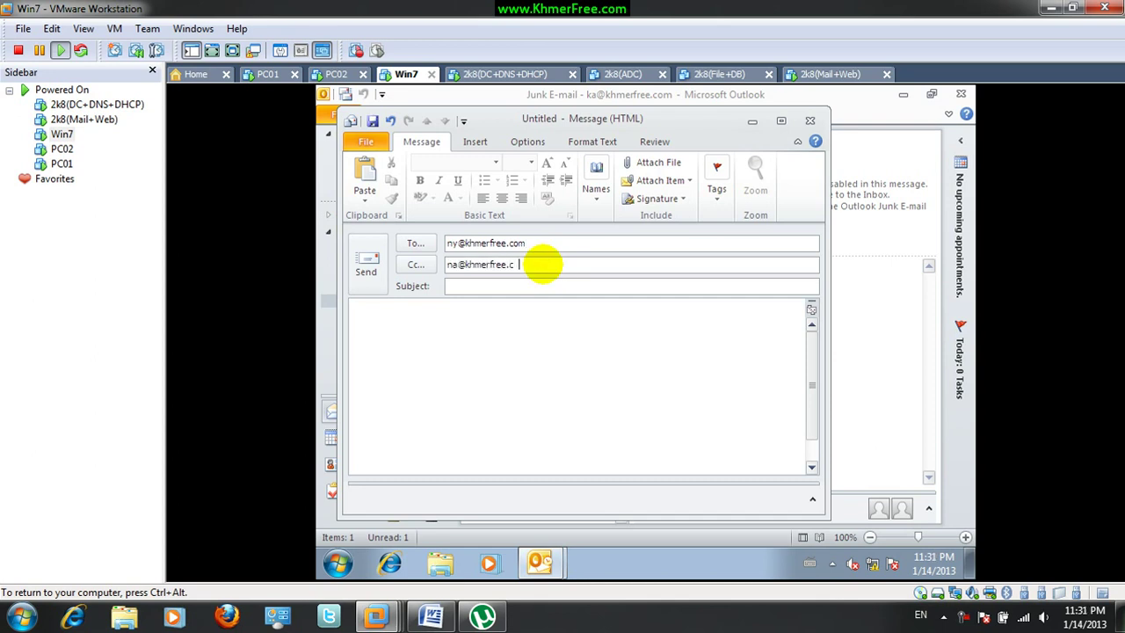
left_click(562, 245)
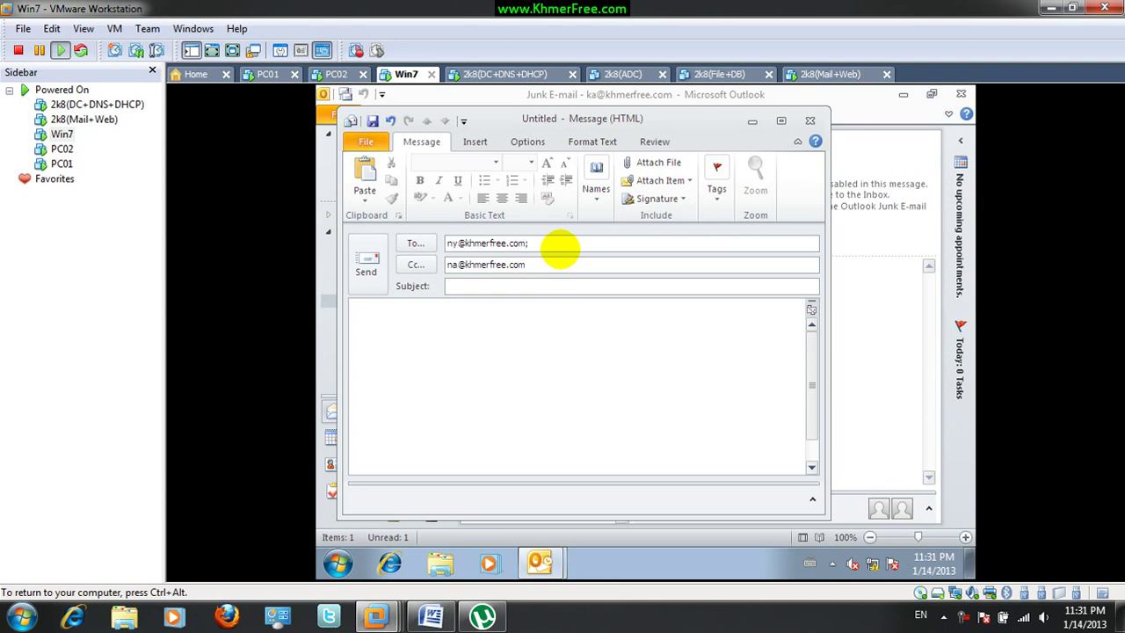
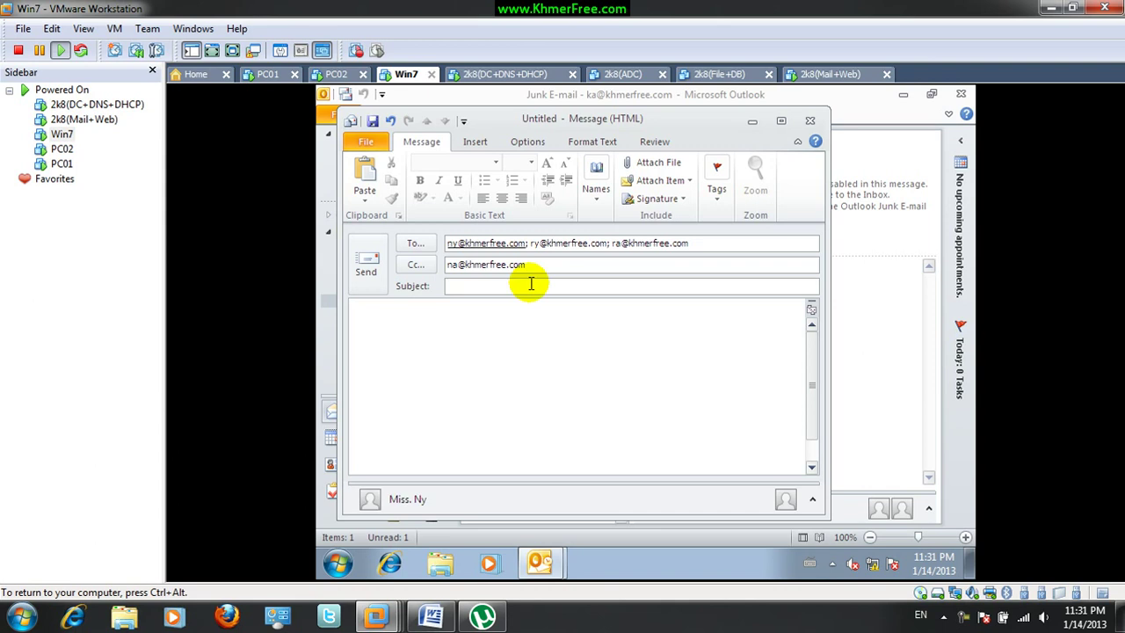
Complete the subject 'meeting', write the body 'Meeting today maybe 10 o'clock', and send it
type("eeting")
left_click(534, 361)
type("mee")
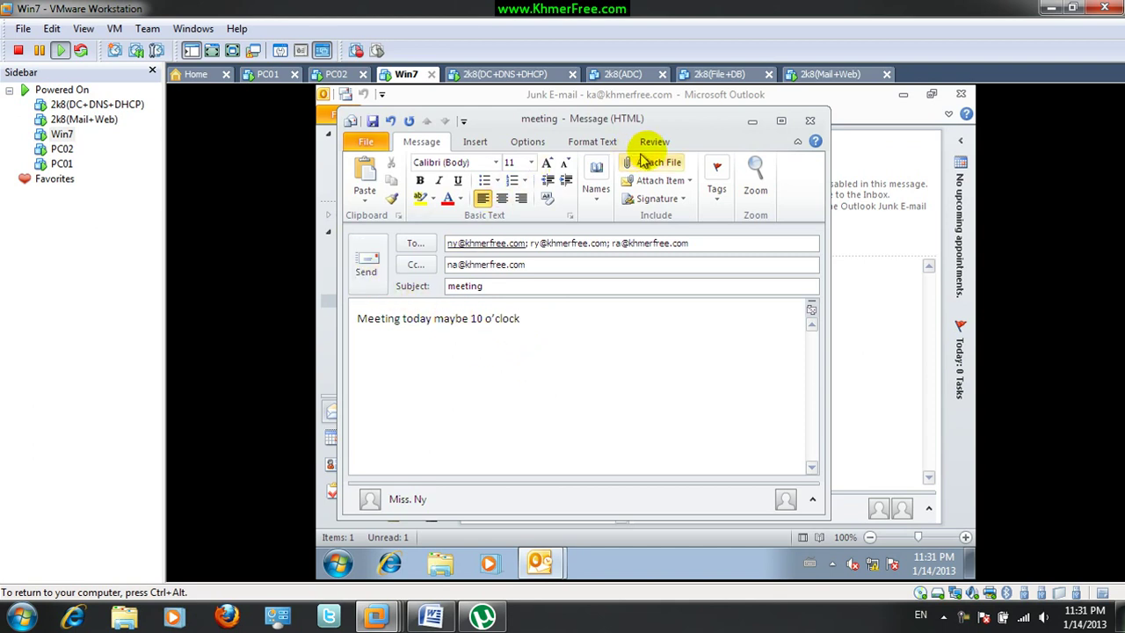
left_click_drag(695, 122, 794, 170)
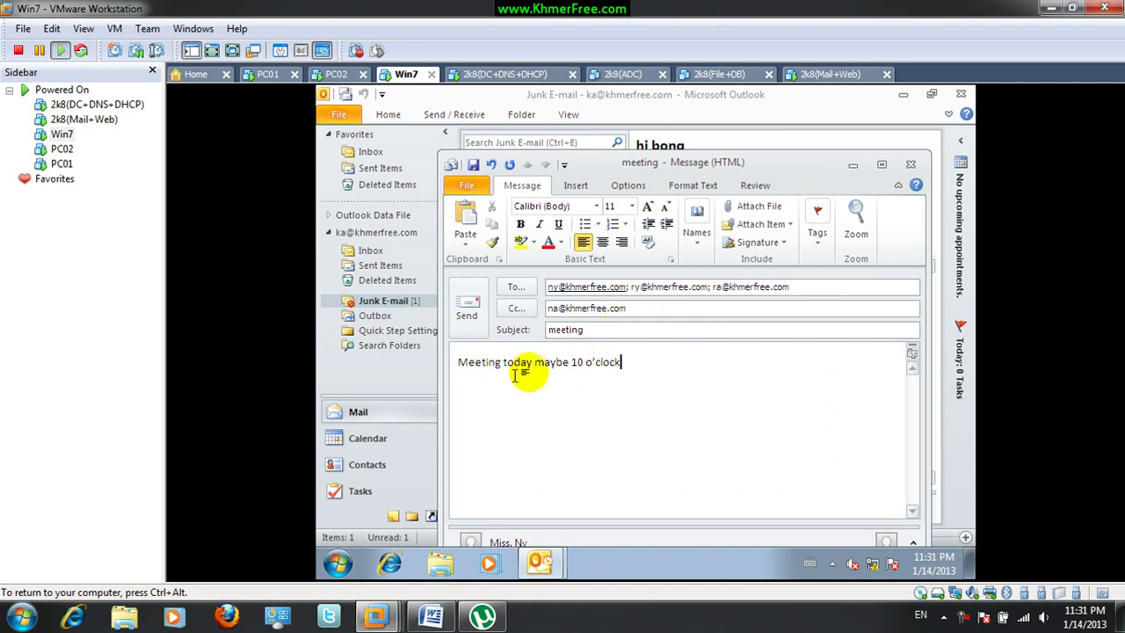
left_click(468, 314)
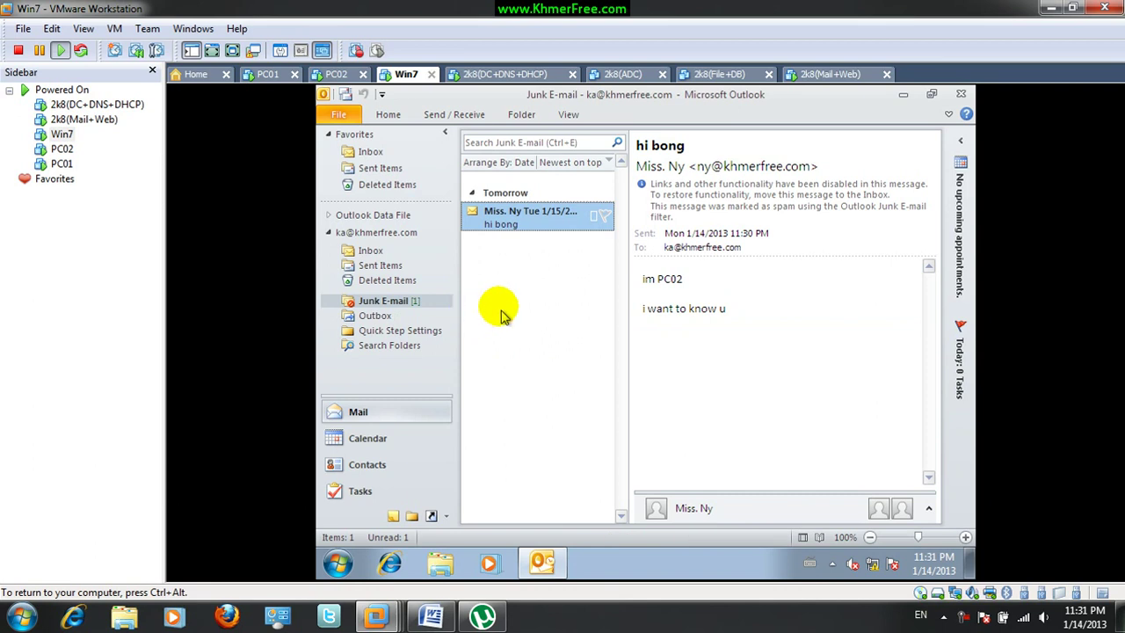
On PC01, receive the meeting e-mail in Outlook Express and open it
left_click(260, 76)
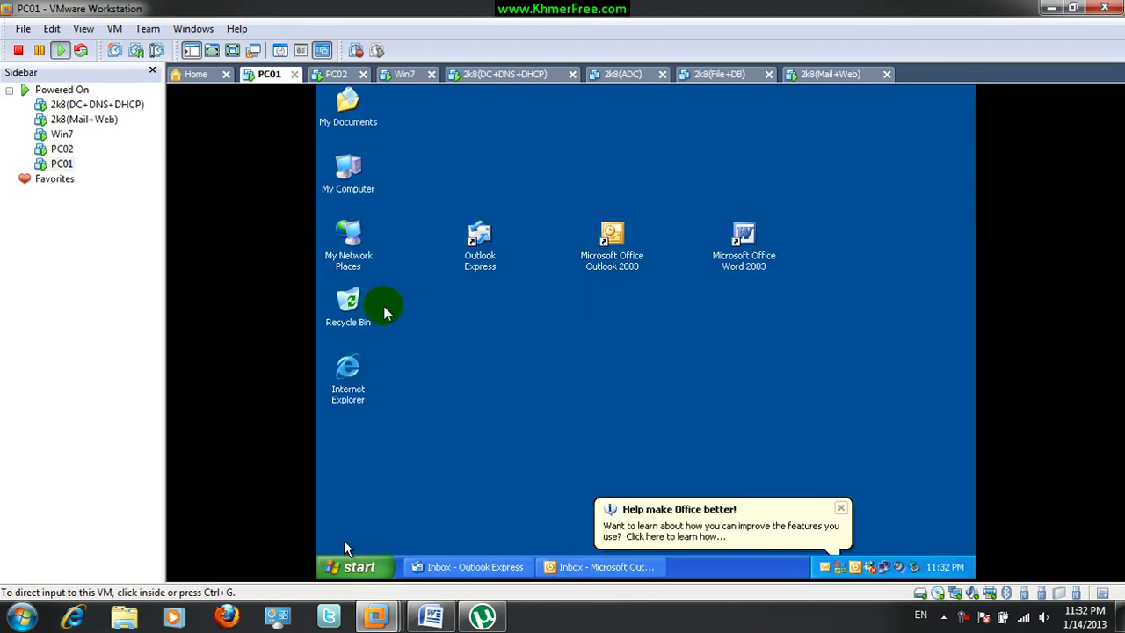
left_click(461, 562)
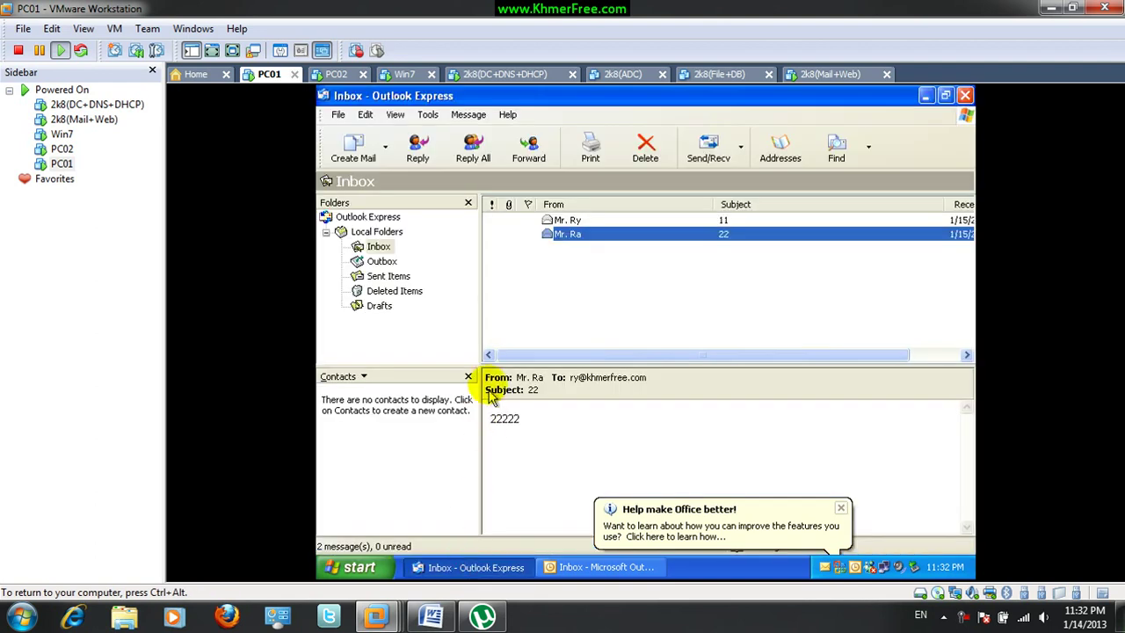
left_click(557, 301)
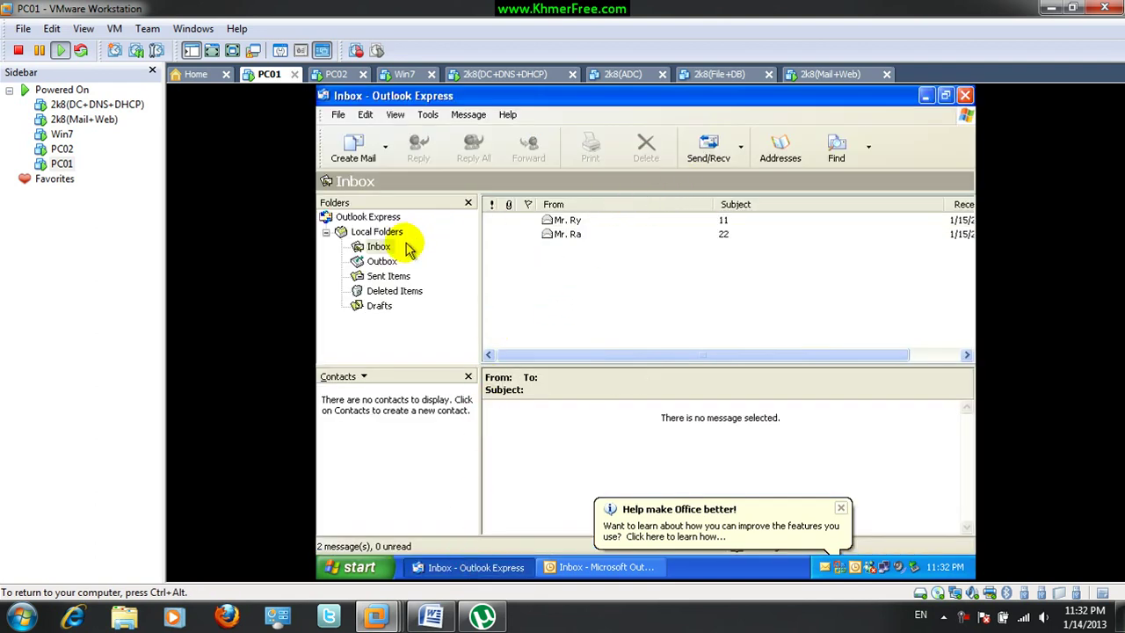
left_click(703, 154)
left_click(582, 251)
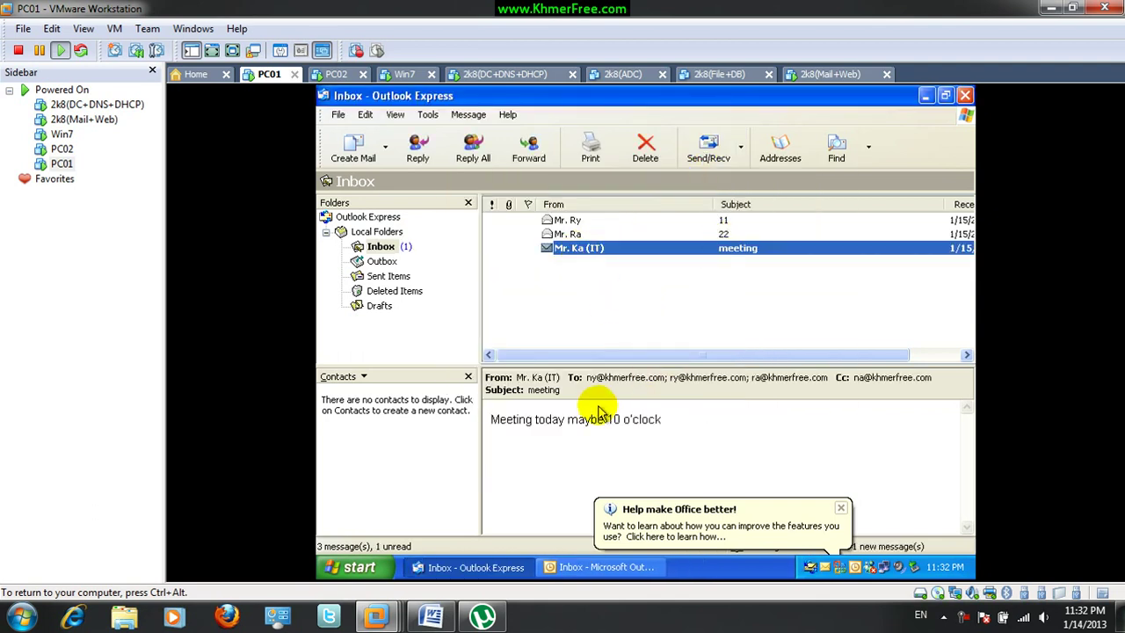
Receive and open the meeting e-mail in PC01's Microsoft Outlook 2003
left_click(615, 569)
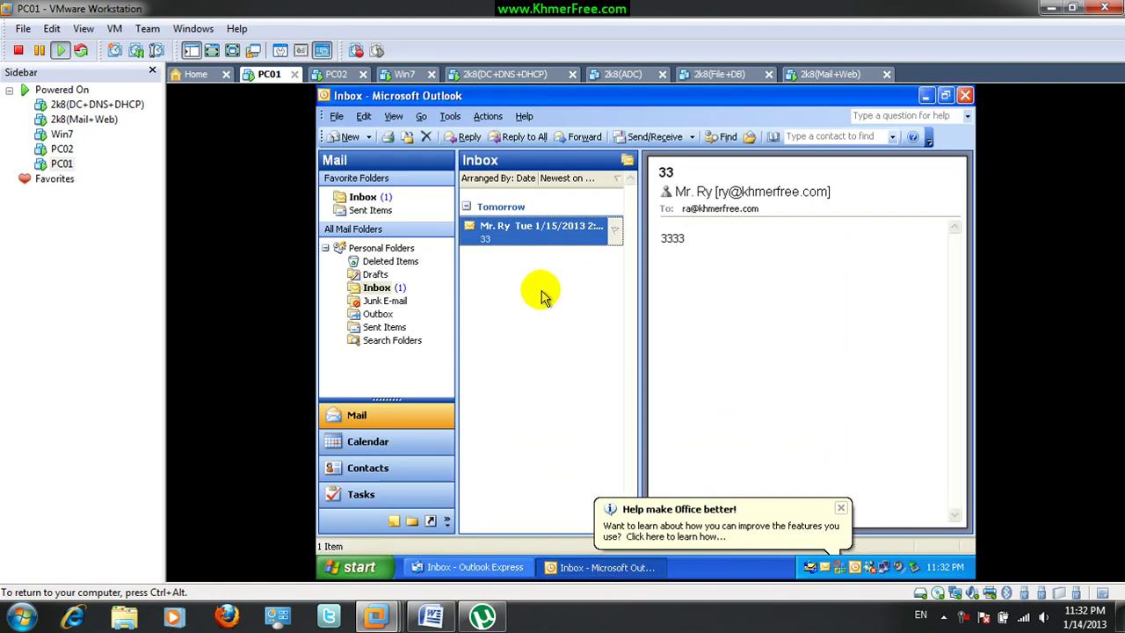
left_click(633, 142)
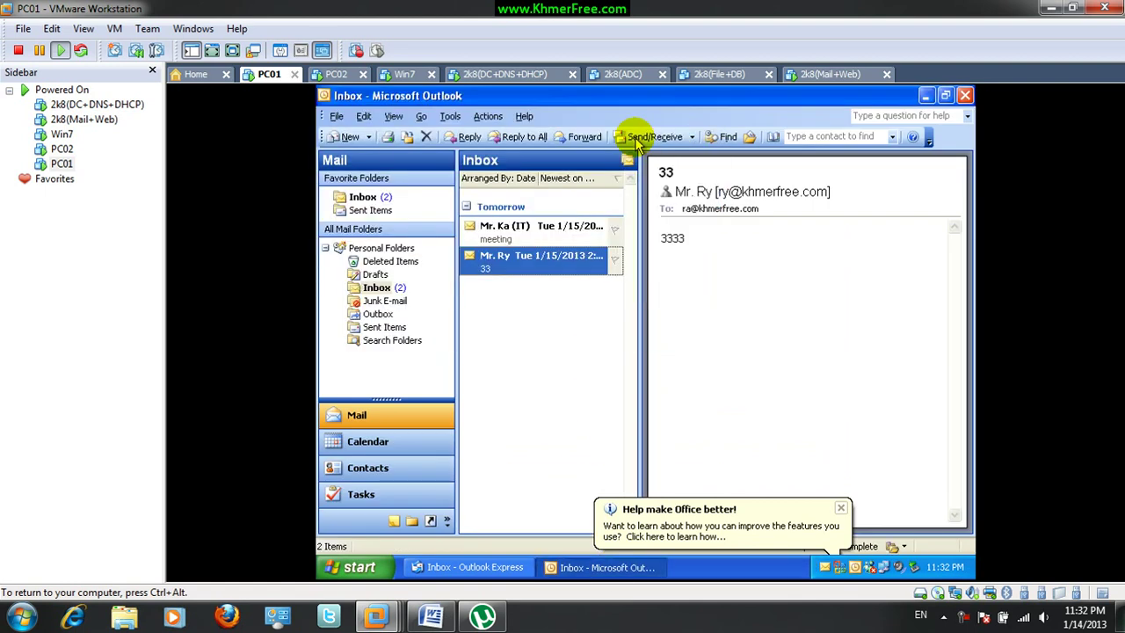
left_click(503, 226)
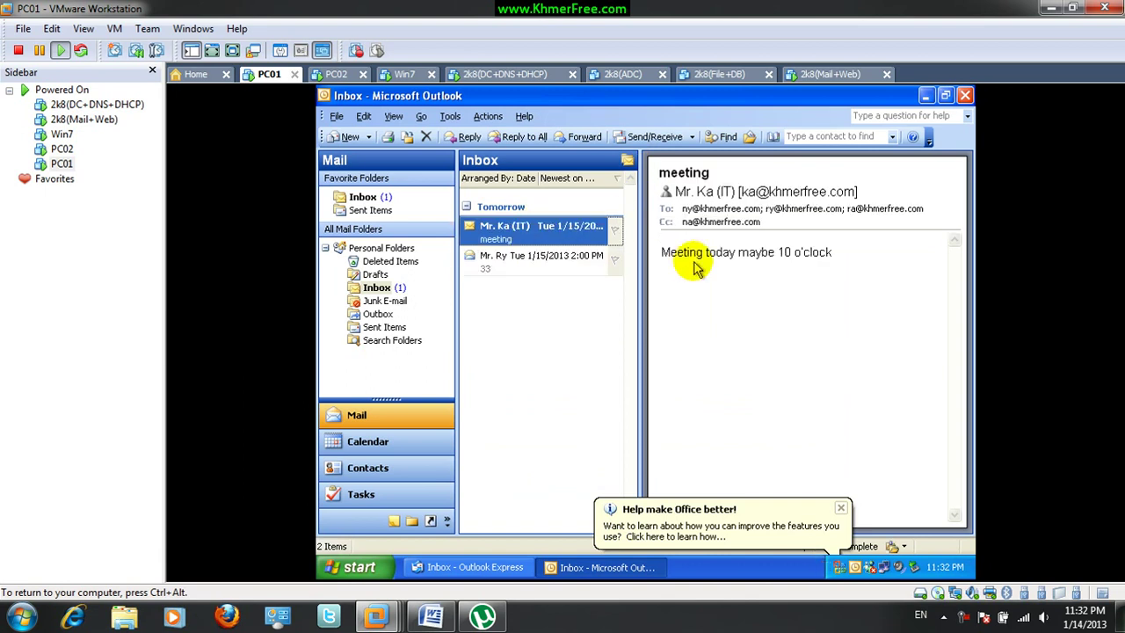
left_click(333, 76)
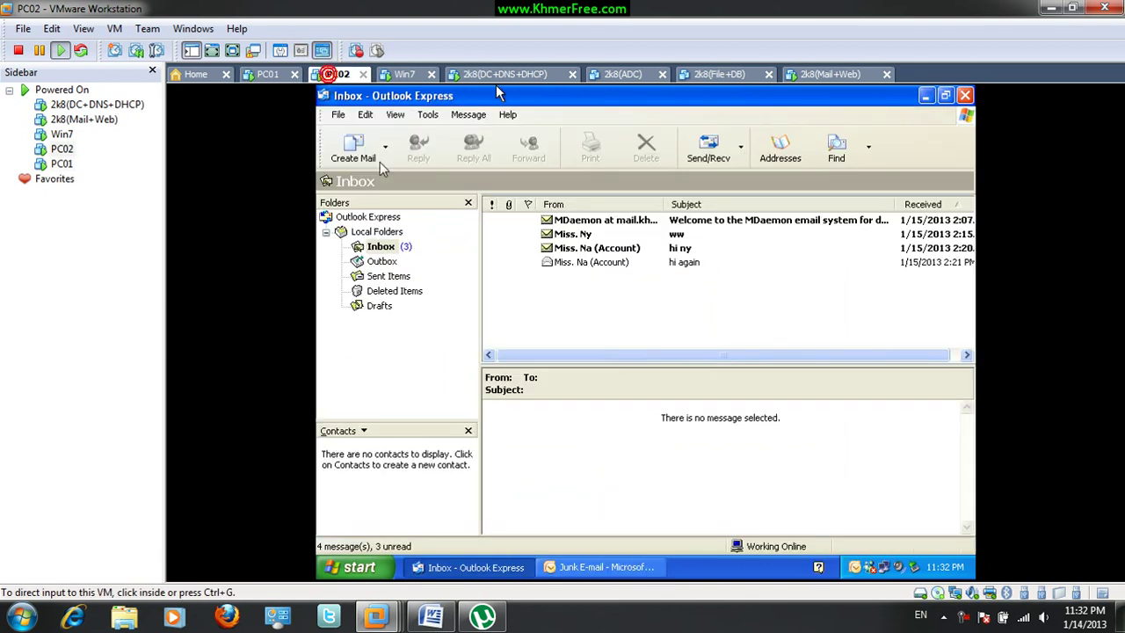
On PC02, receive the meeting e-mail in Outlook Express and Outlook 2007, showing it in the Inbox
left_click(701, 148)
left_click(580, 276)
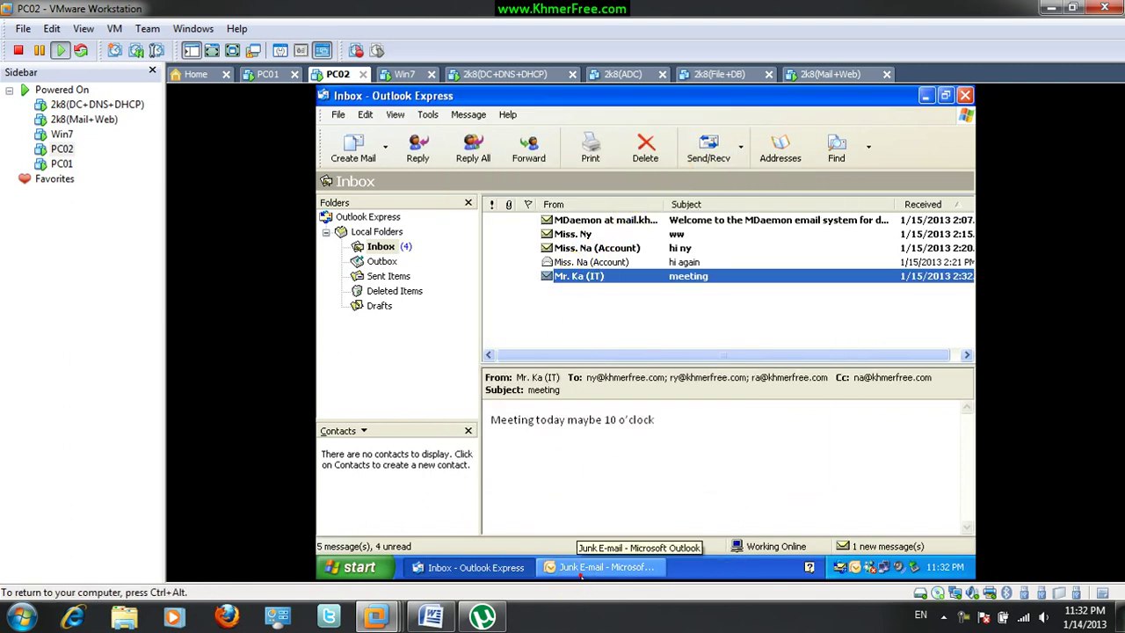
left_click(580, 570)
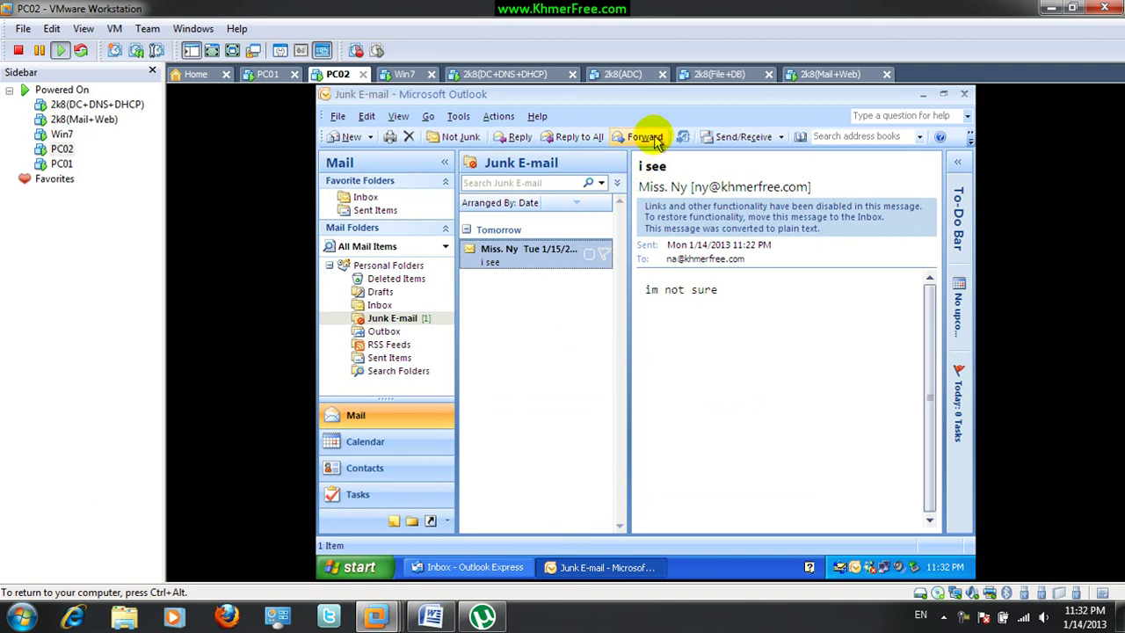
left_click(729, 139)
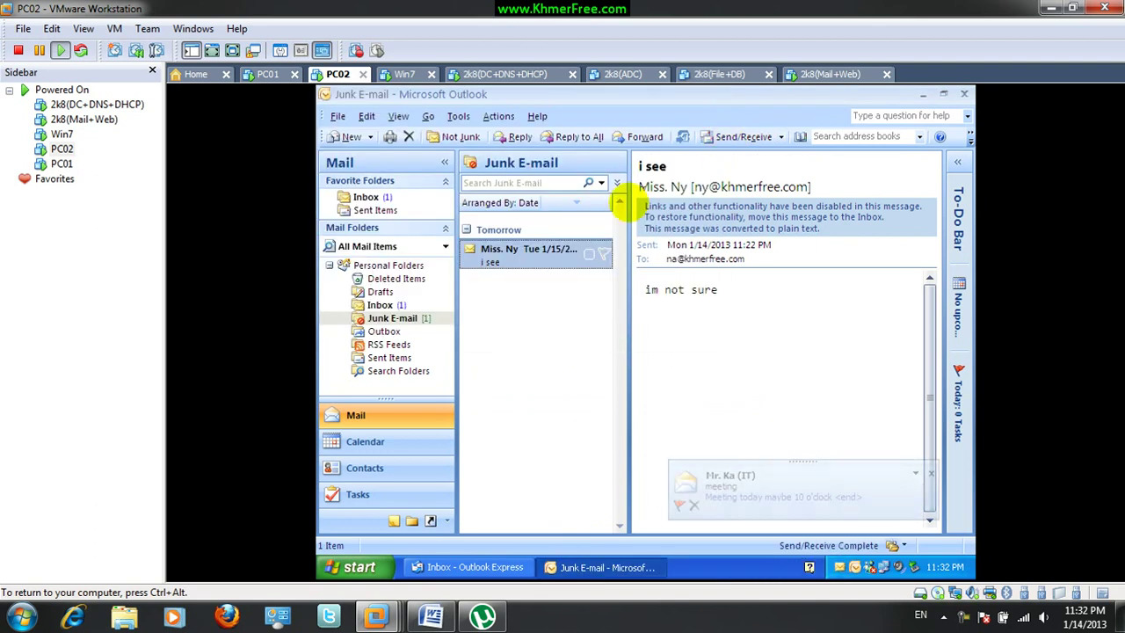
left_click(381, 305)
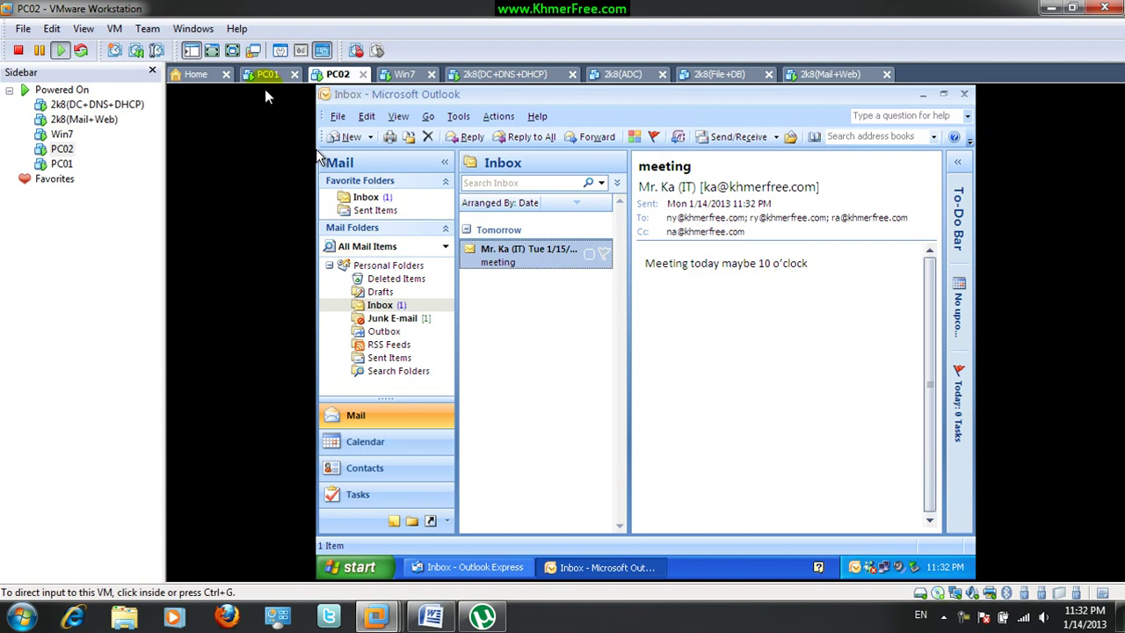
left_click(266, 76)
left_click(332, 75)
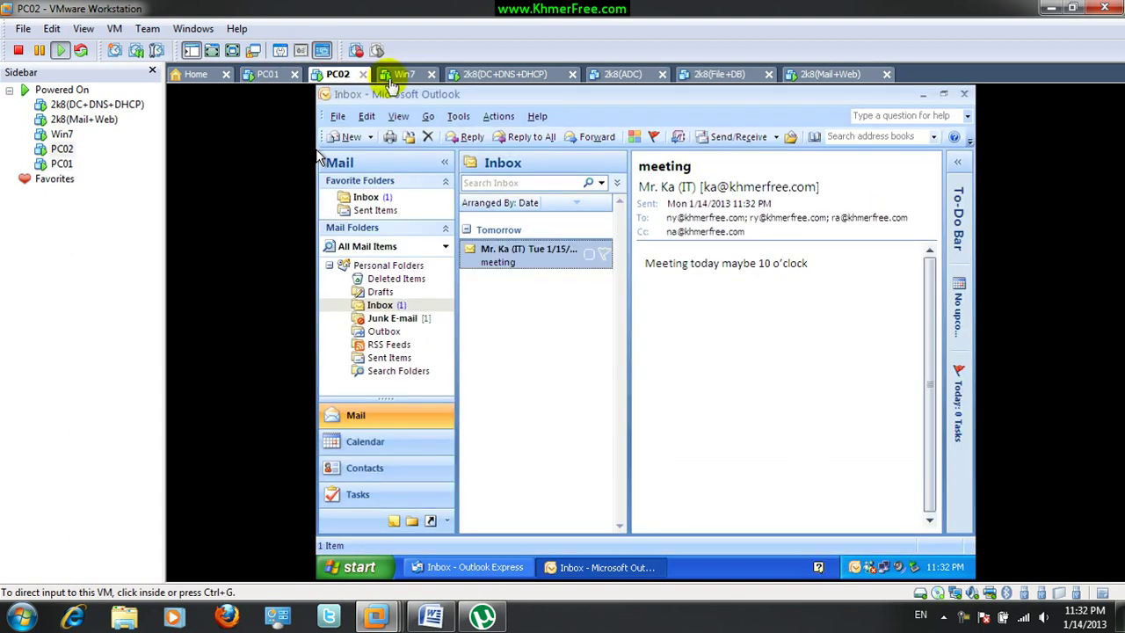
Check the Win7, mail server, PC01 and PC02 machines in turn, then minimize VMware Workstation
left_click(391, 75)
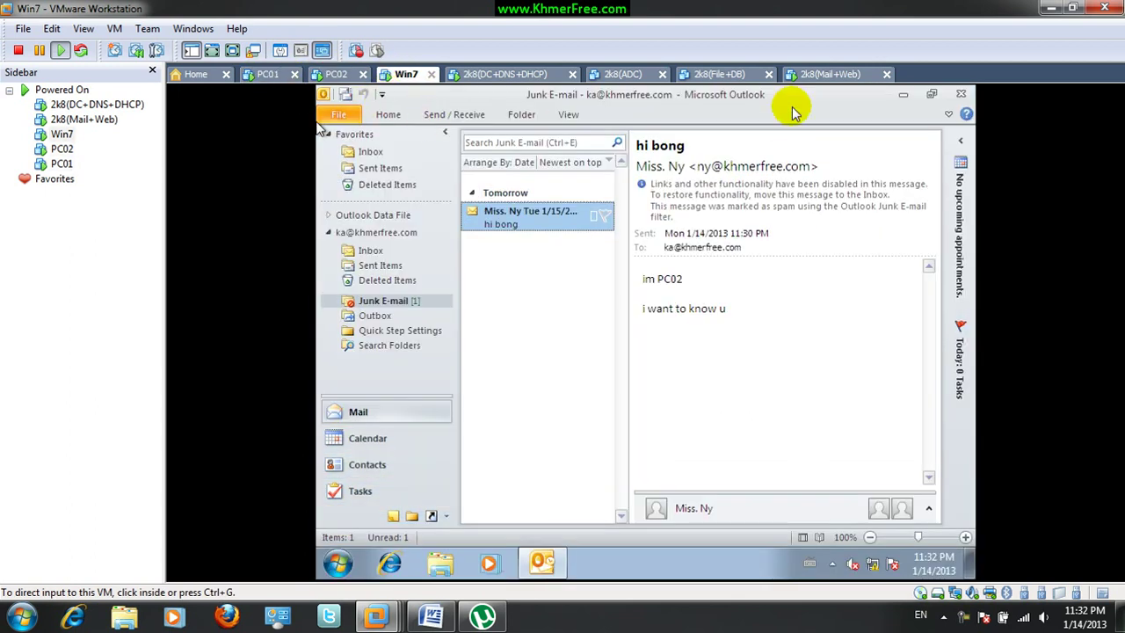
left_click(827, 76)
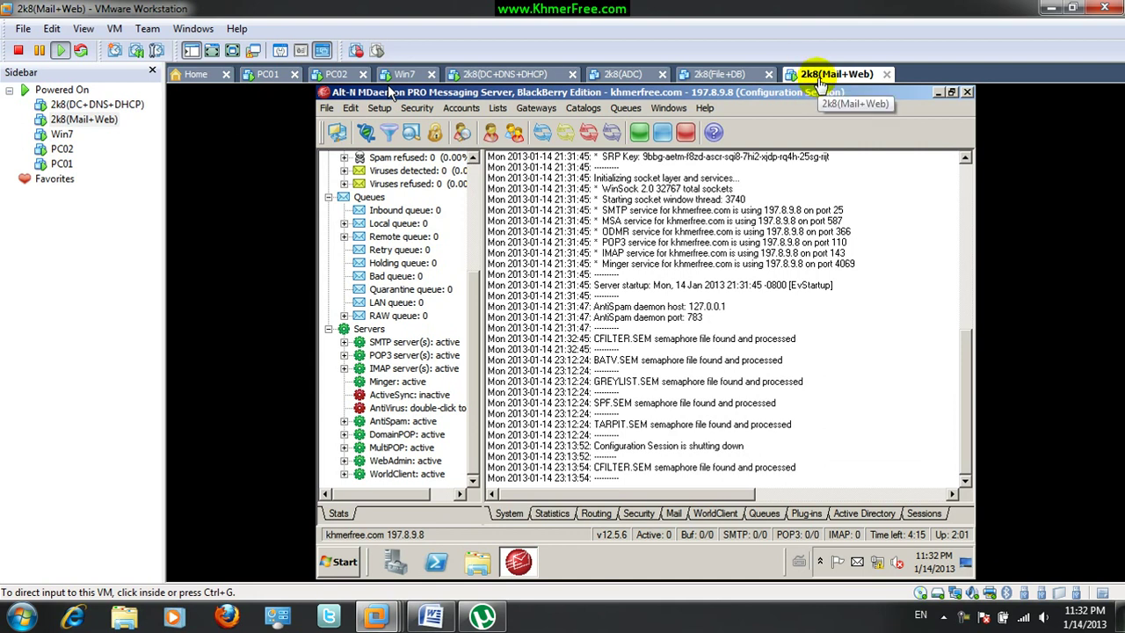
left_click(265, 75)
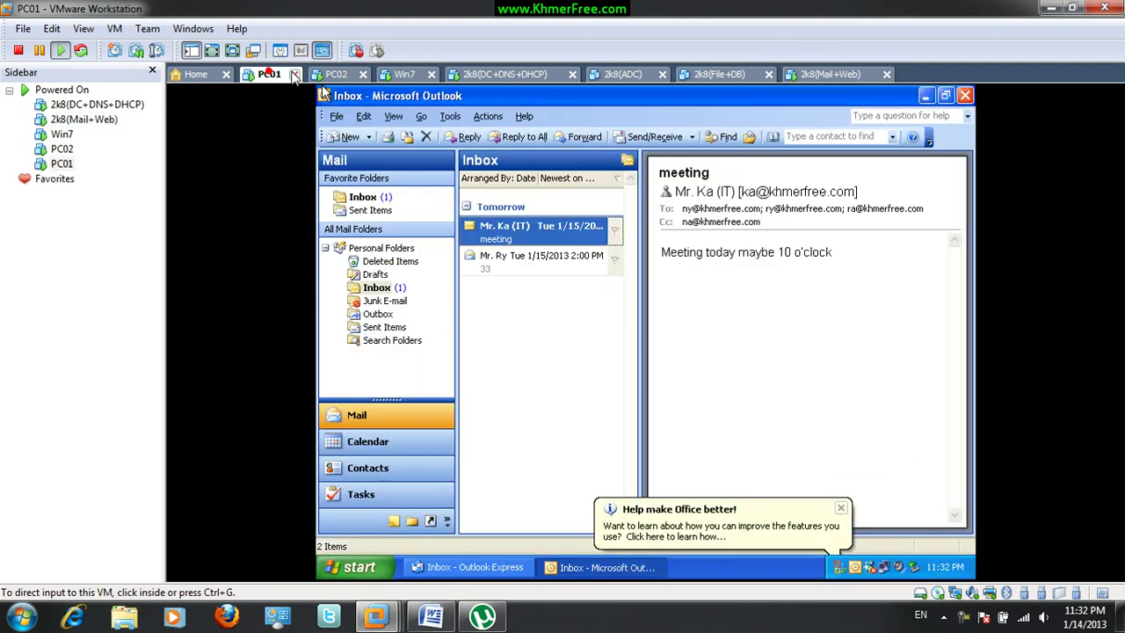
left_click(334, 75)
left_click(397, 75)
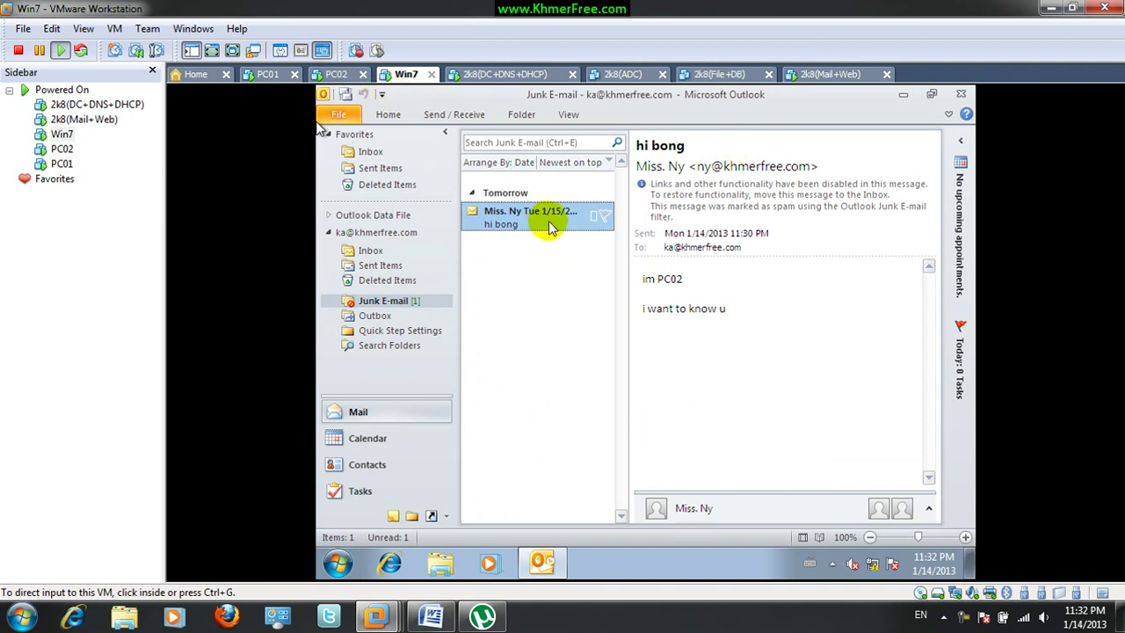
left_click(813, 75)
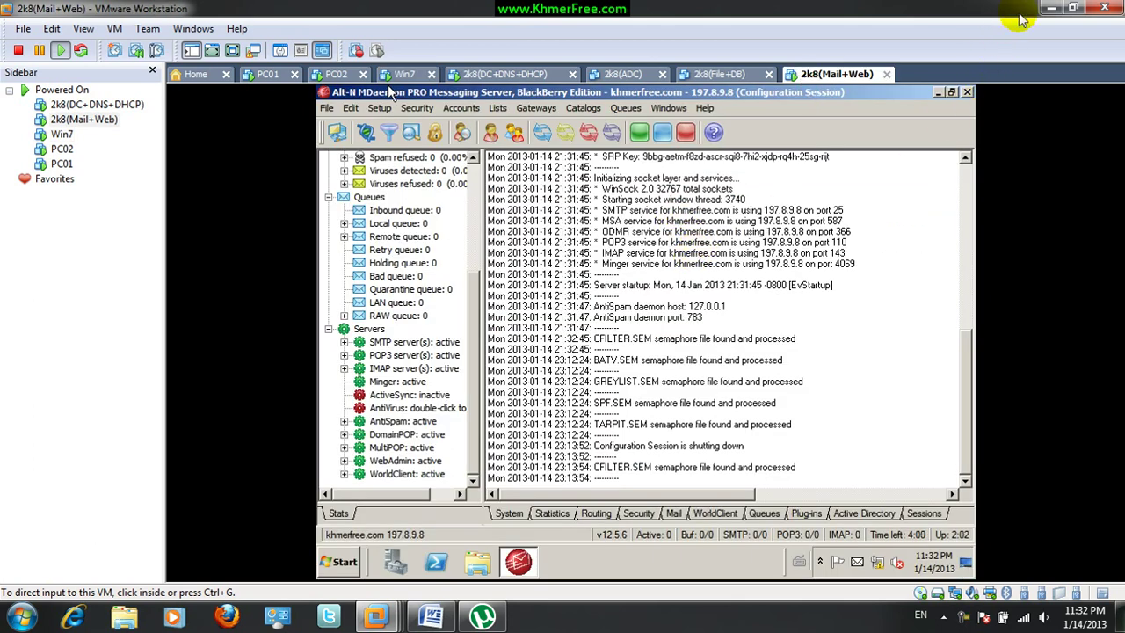
left_click(1049, 8)
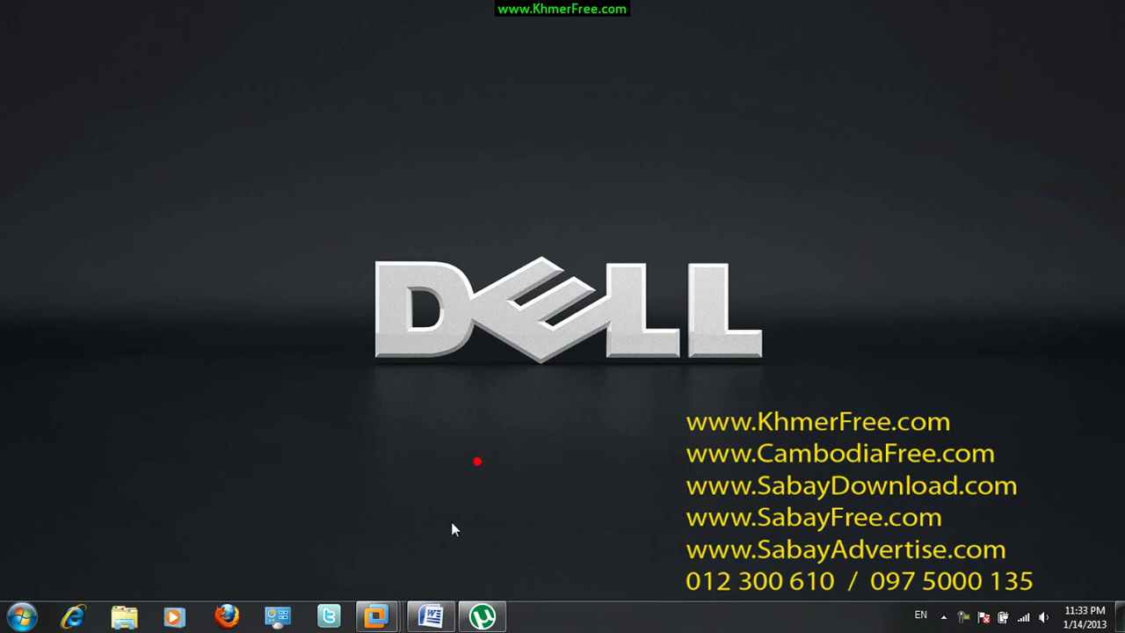
Restore Word's print preview of the account guide and scroll up to its title
left_click(430, 616)
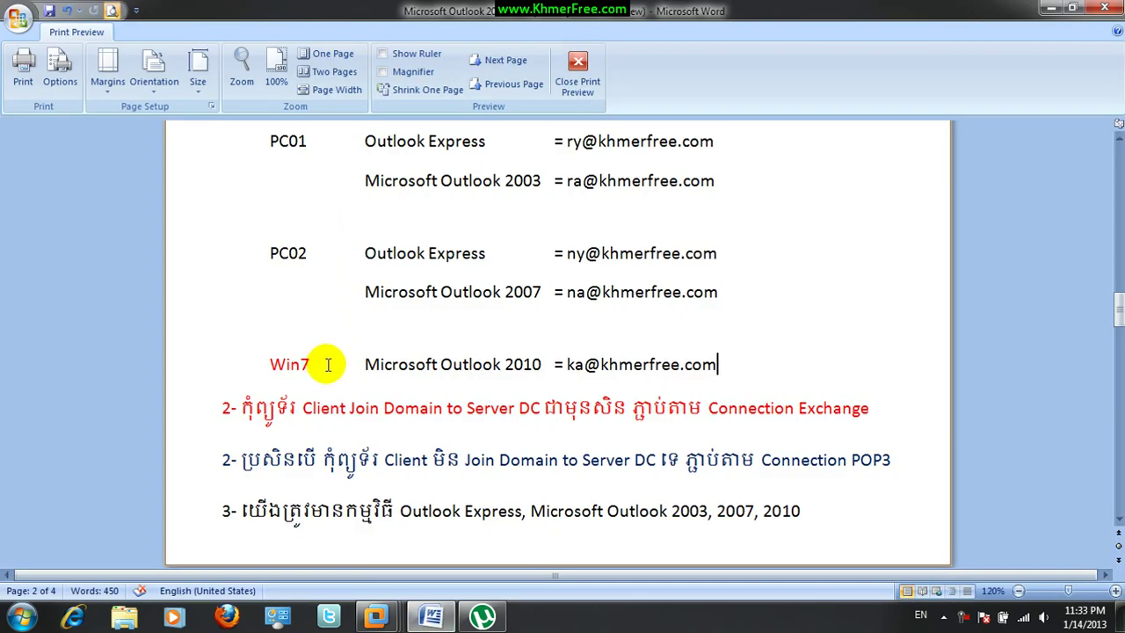
scroll(326, 367, "up", 2)
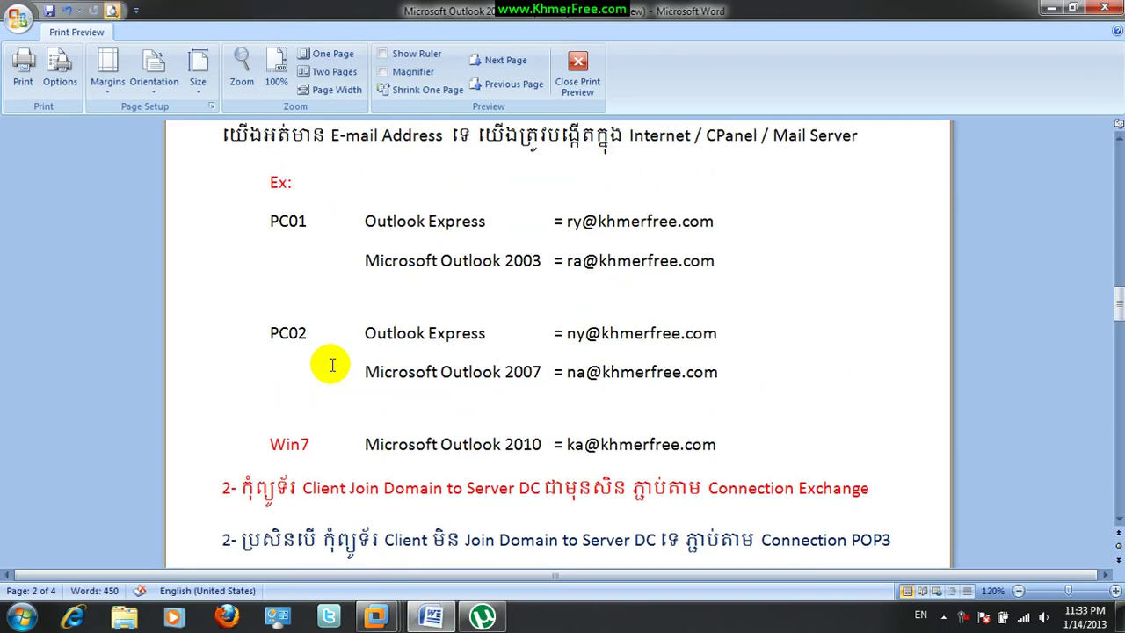
scroll(333, 365, "up", 1)
scroll(339, 377, "up", 3)
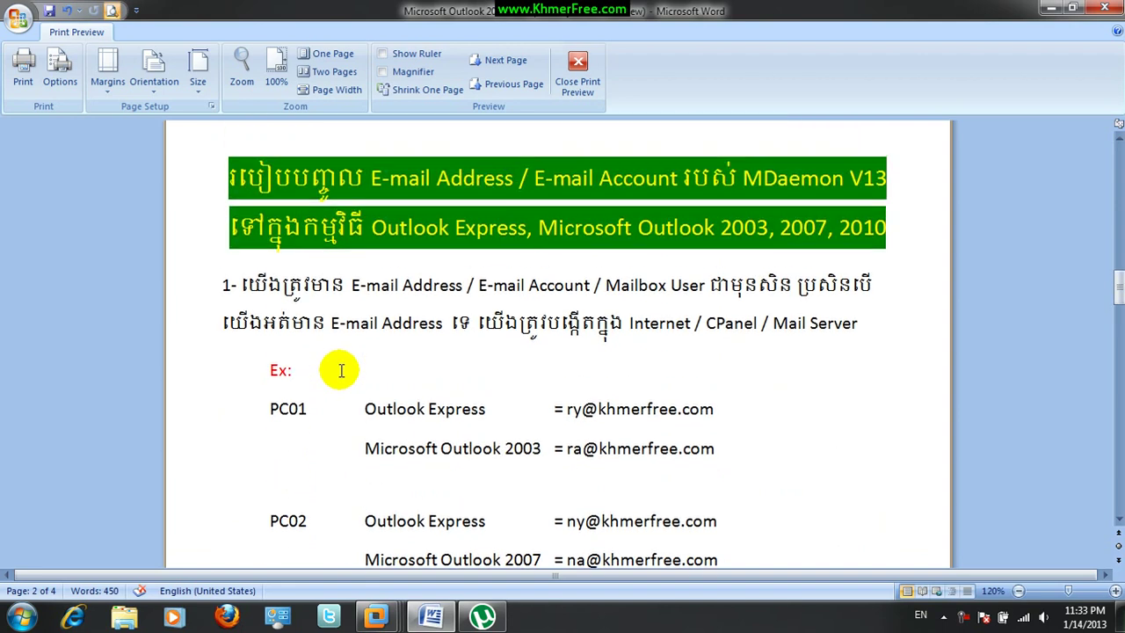